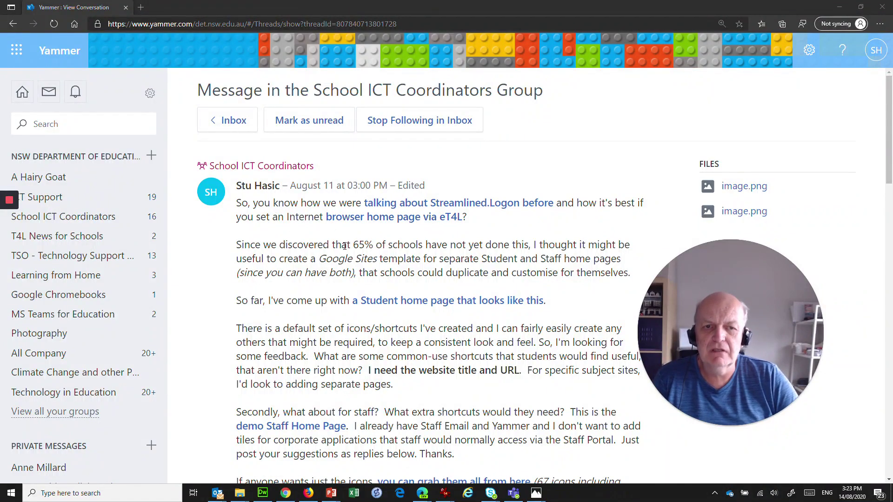
Step: Scroll the ICT coordinators' Yammer post down to the sample student home page link
{"action": "scroll", "coordinate": [319, 278], "scroll_direction": "down", "scroll_amount": 1}
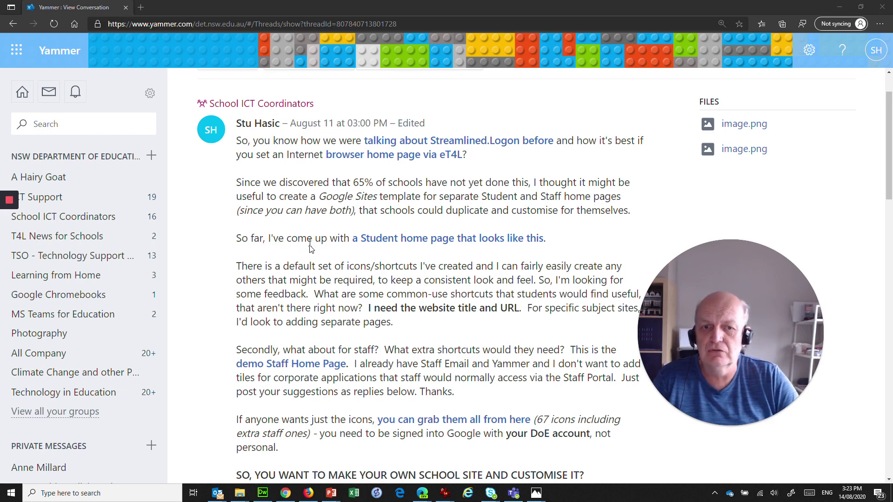
Step: Open Sample Public School's 'Student Links' page and scroll through its rows of app tiles
{"action": "left_click", "coordinate": [447, 239]}
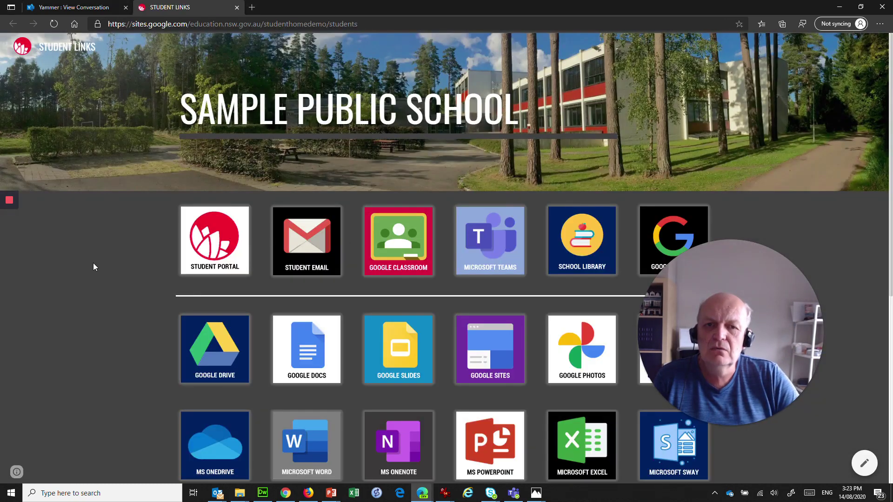
{"action": "scroll", "coordinate": [77, 276], "scroll_direction": "down", "scroll_amount": 7}
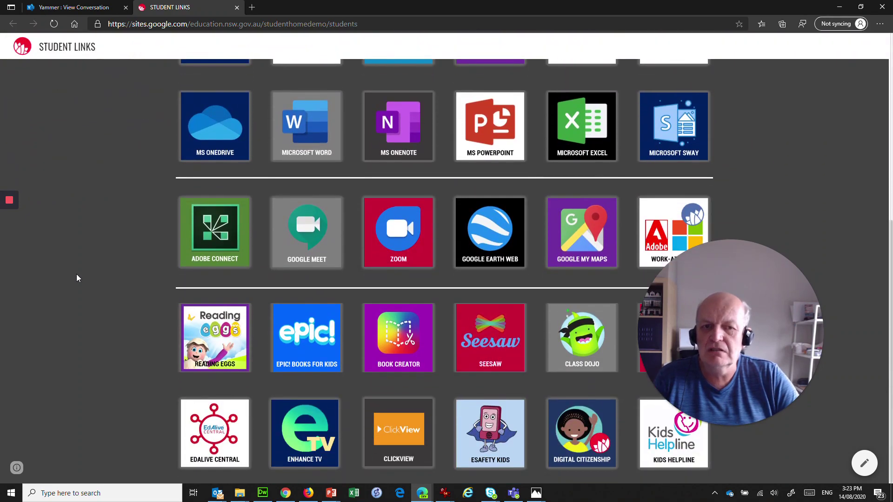
{"action": "scroll", "coordinate": [97, 309], "scroll_direction": "up", "scroll_amount": 7}
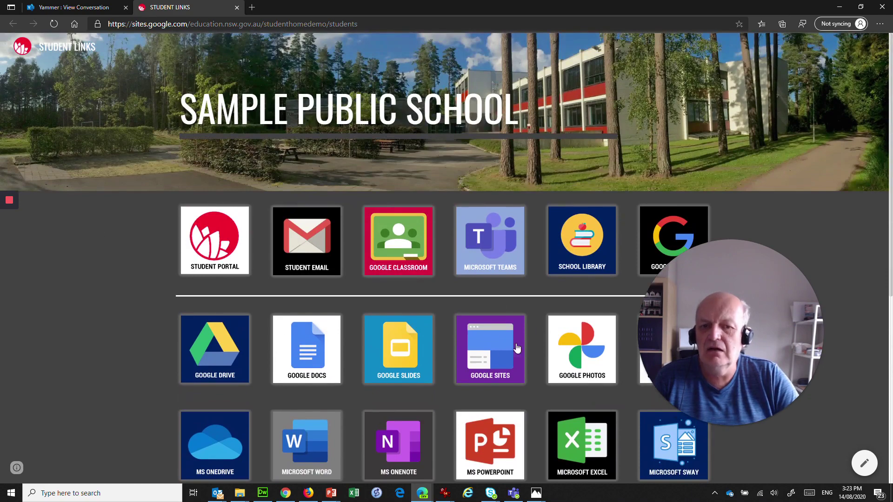
{"action": "scroll", "coordinate": [104, 370], "scroll_direction": "down", "scroll_amount": 4}
{"action": "scroll", "coordinate": [104, 370], "scroll_direction": "down", "scroll_amount": 2}
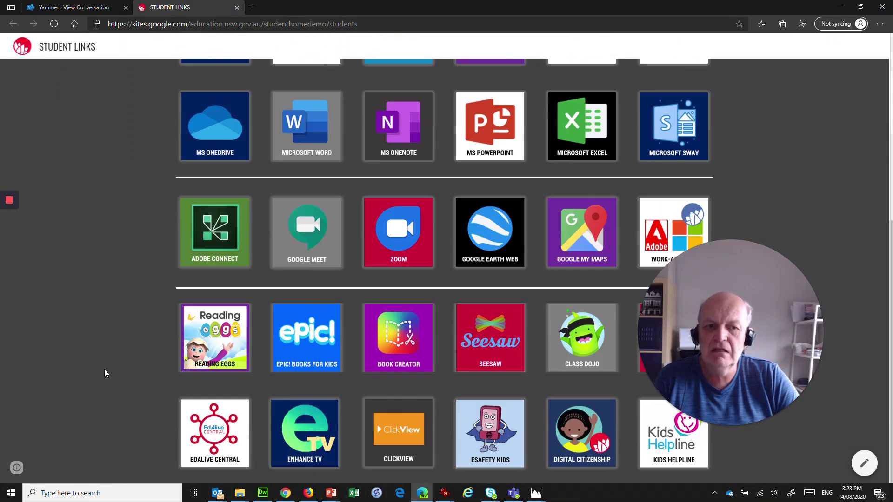
{"action": "scroll", "coordinate": [79, 294], "scroll_direction": "up", "scroll_amount": 4}
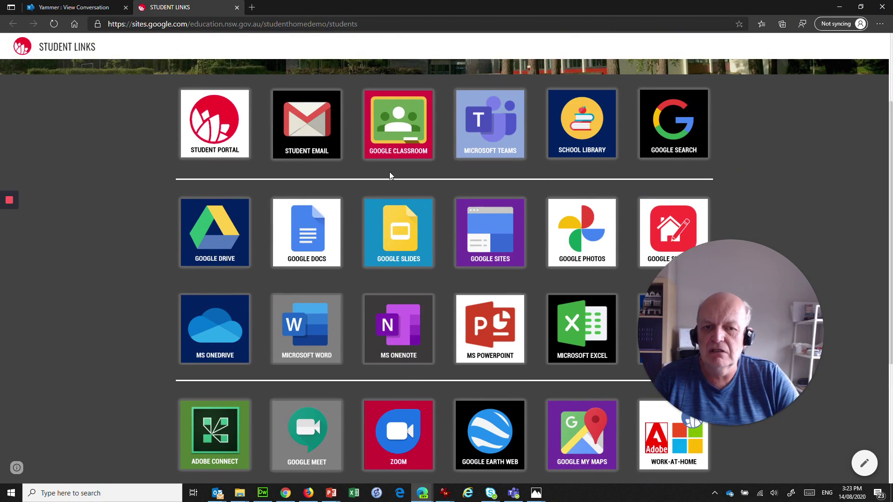
{"action": "scroll", "coordinate": [141, 215], "scroll_direction": "up", "scroll_amount": 3}
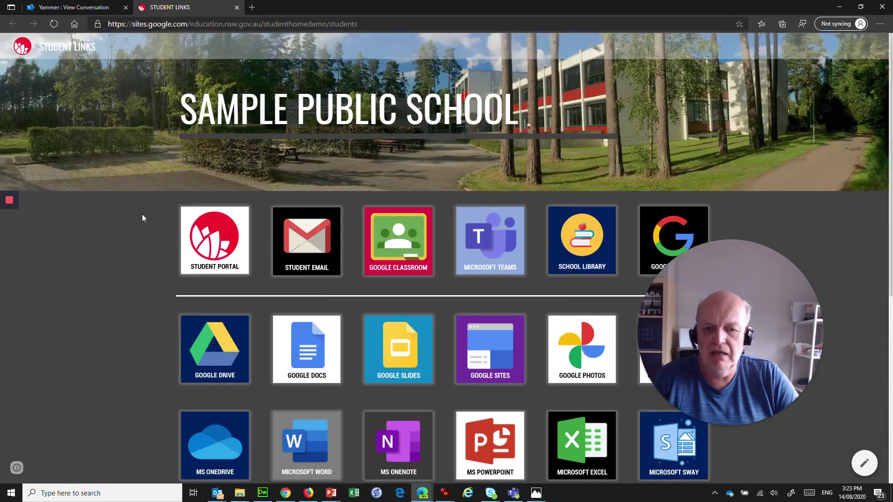
{"action": "scroll", "coordinate": [153, 225], "scroll_direction": "down", "scroll_amount": 3}
{"action": "scroll", "coordinate": [107, 182], "scroll_direction": "up", "scroll_amount": 3}
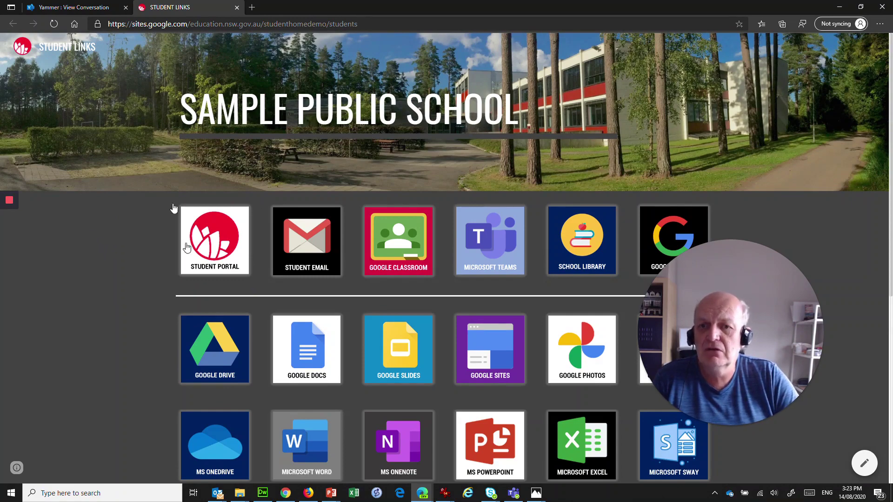
{"action": "scroll", "coordinate": [112, 335], "scroll_direction": "down", "scroll_amount": 7}
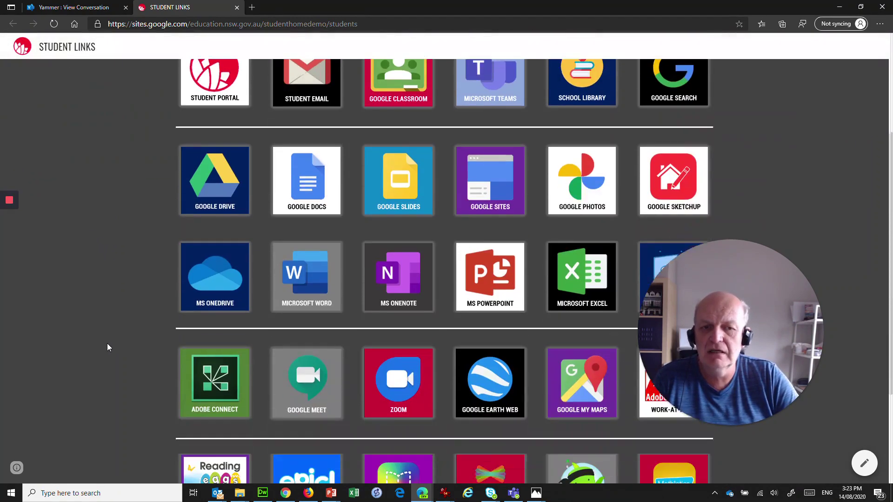
{"action": "scroll", "coordinate": [126, 407], "scroll_direction": "up", "scroll_amount": 7}
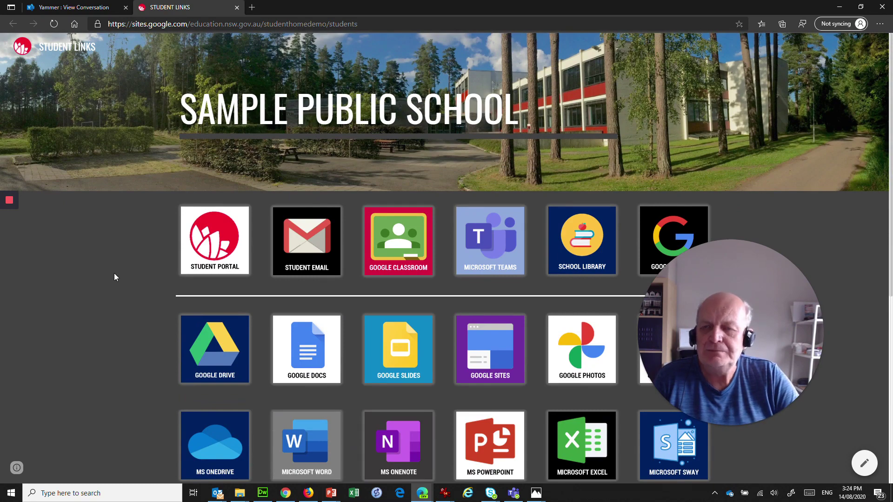
Step: Open the demo Staff Links page, browse its tiles, then scroll on in the Yammer thread
{"action": "left_click", "coordinate": [74, 7]}
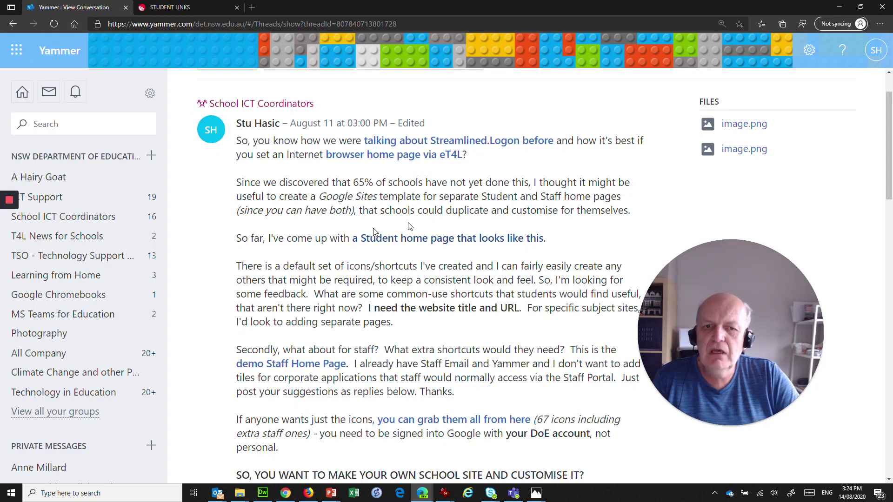
{"action": "left_click", "coordinate": [299, 371]}
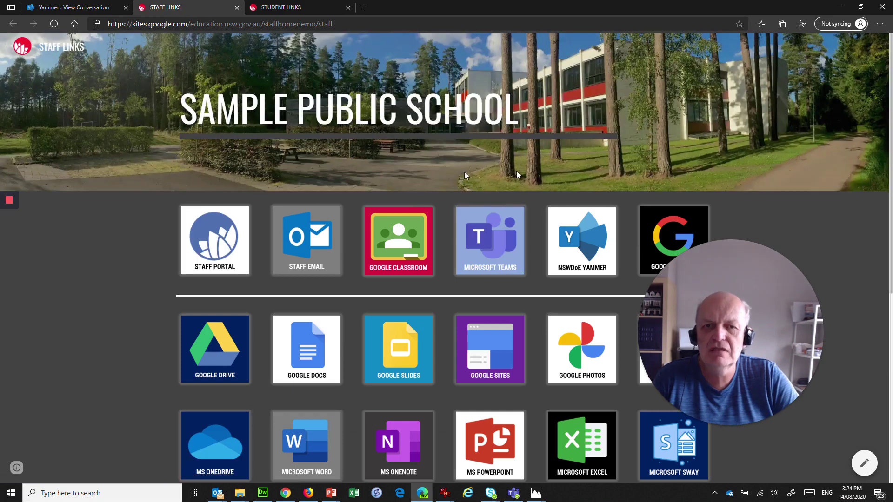
{"action": "scroll", "coordinate": [358, 243], "scroll_direction": "down", "scroll_amount": 2}
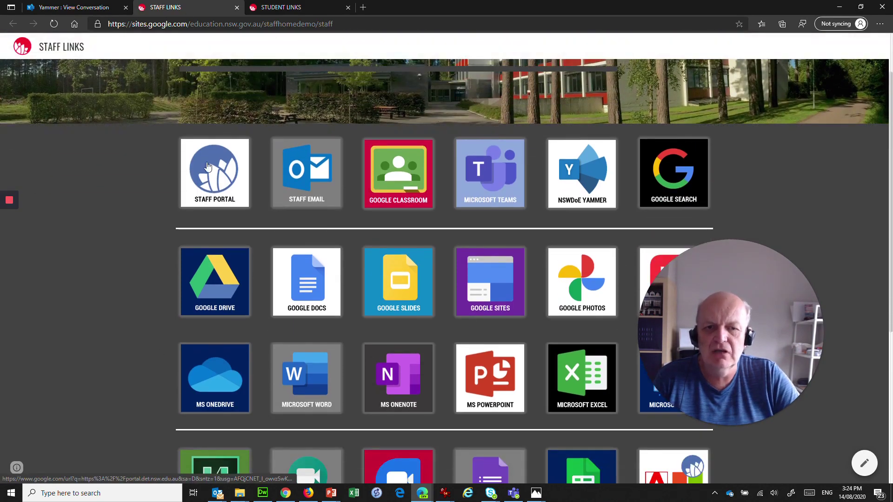
{"action": "scroll", "coordinate": [134, 302], "scroll_direction": "down", "scroll_amount": 3}
{"action": "scroll", "coordinate": [134, 301], "scroll_direction": "down", "scroll_amount": 2}
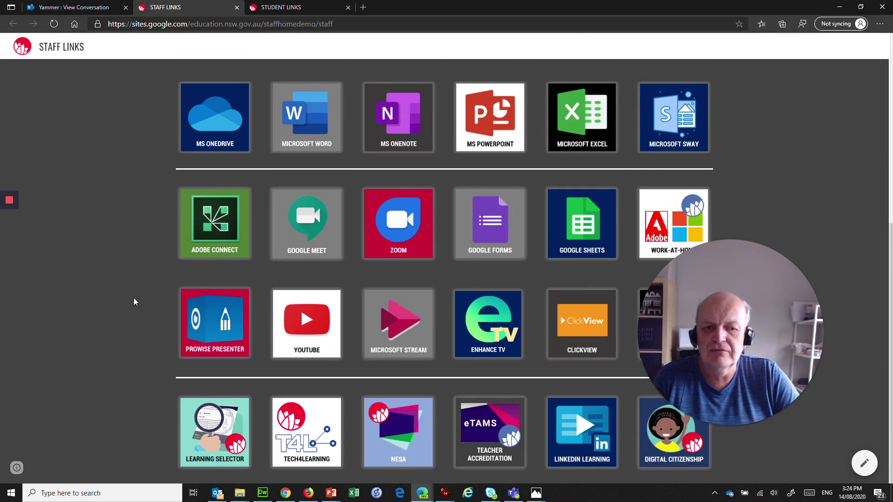
{"action": "scroll", "coordinate": [134, 301], "scroll_direction": "up", "scroll_amount": 7}
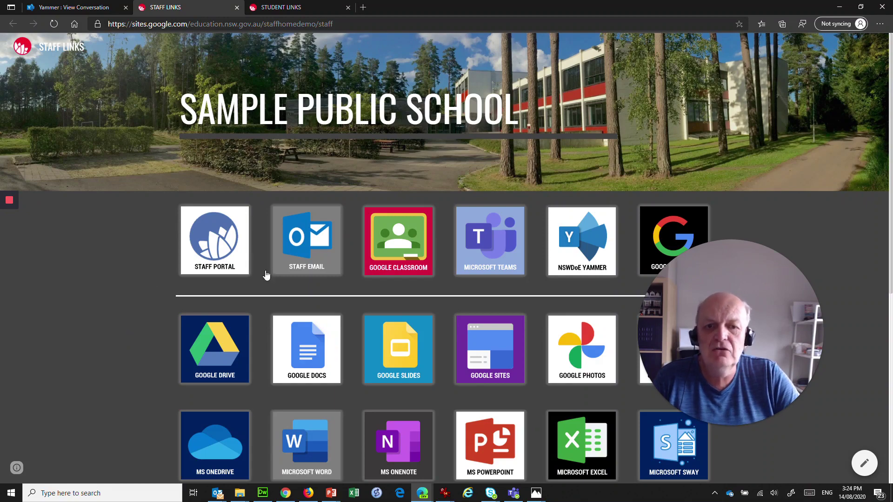
{"action": "scroll", "coordinate": [125, 398], "scroll_direction": "down", "scroll_amount": 3}
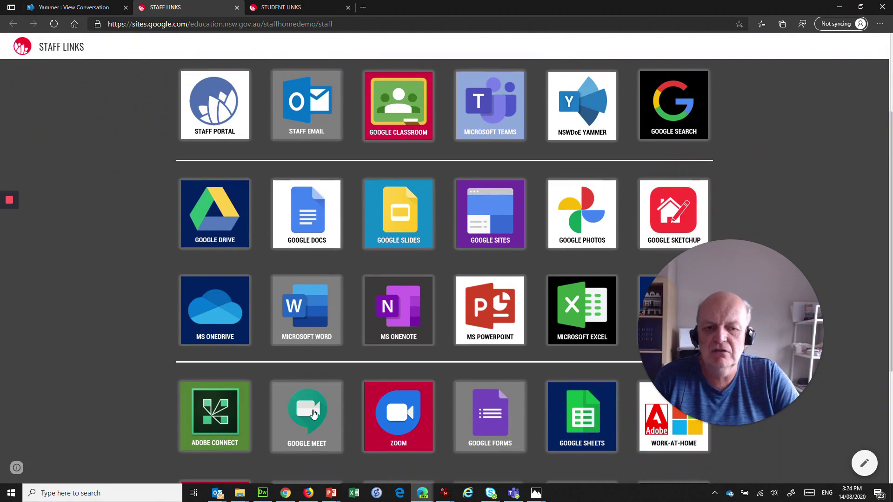
{"action": "scroll", "coordinate": [510, 398], "scroll_direction": "down", "scroll_amount": 2}
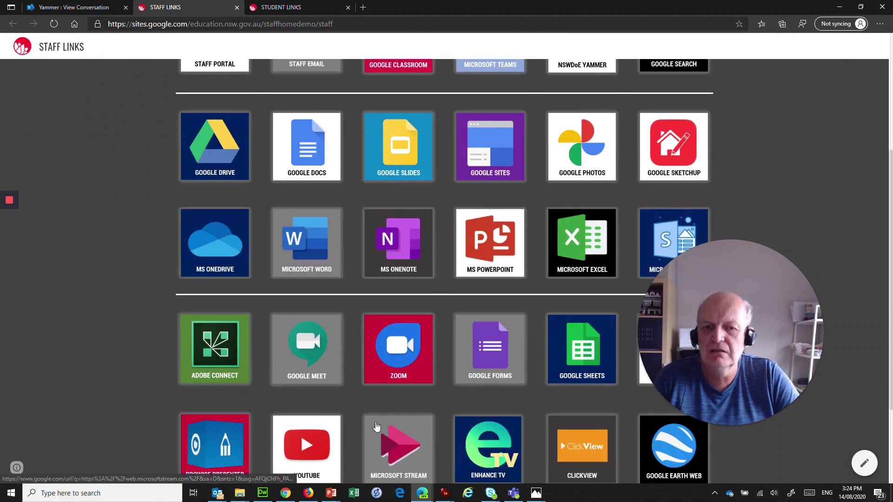
{"action": "scroll", "coordinate": [180, 108], "scroll_direction": "up", "scroll_amount": 5}
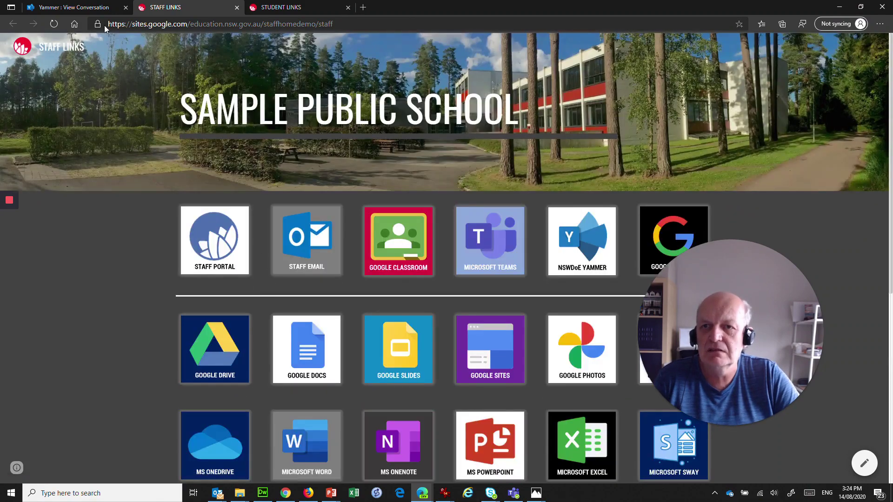
{"action": "left_click", "coordinate": [69, 7]}
{"action": "scroll", "coordinate": [288, 277], "scroll_direction": "down", "scroll_amount": 3}
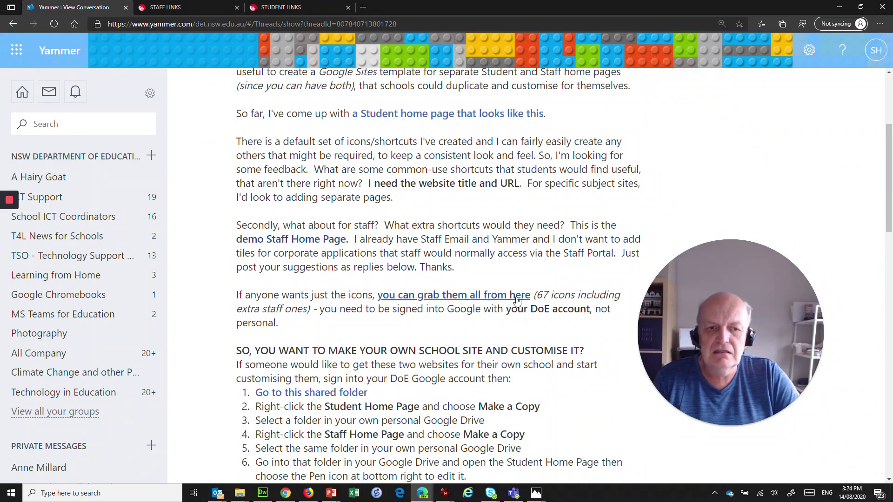
Step: Open the shared 'icons' Drive folder and browse its PNGs like PMReaders.png and Matific.png
{"action": "left_click", "coordinate": [444, 299]}
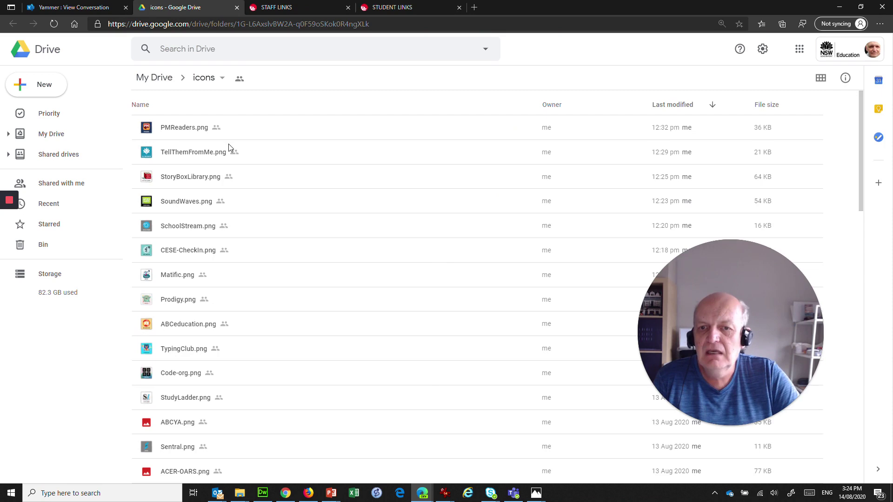
{"action": "scroll", "coordinate": [189, 260], "scroll_direction": "down", "scroll_amount": 2}
{"action": "scroll", "coordinate": [188, 260], "scroll_direction": "up", "scroll_amount": 2}
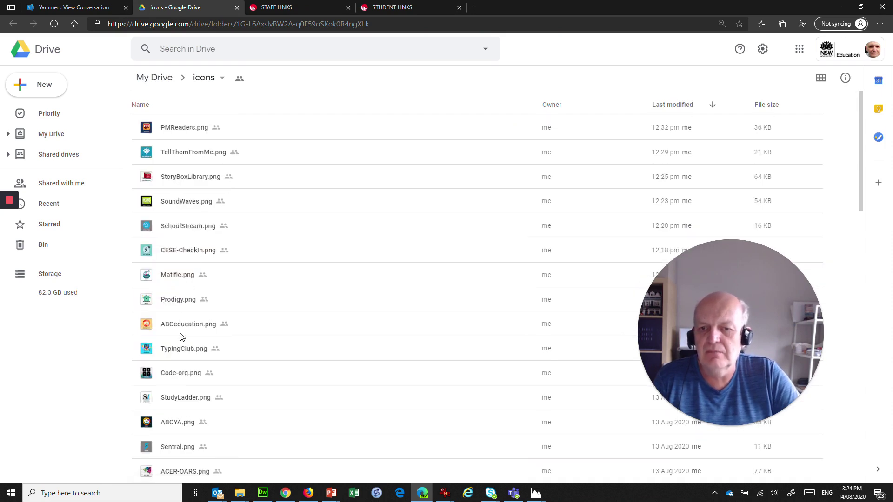
{"action": "scroll", "coordinate": [186, 400], "scroll_direction": "down", "scroll_amount": 4}
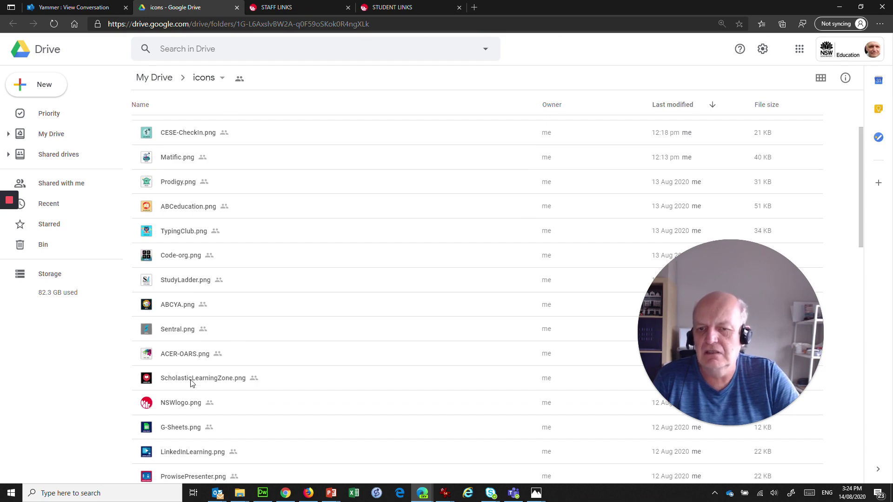
{"action": "scroll", "coordinate": [188, 400], "scroll_direction": "down", "scroll_amount": 6}
{"action": "scroll", "coordinate": [183, 424], "scroll_direction": "up", "scroll_amount": 3}
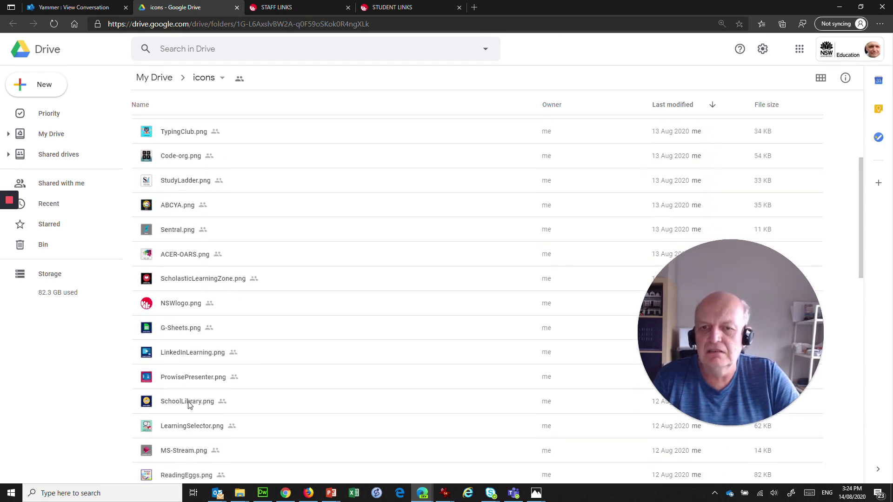
{"action": "scroll", "coordinate": [191, 391], "scroll_direction": "up", "scroll_amount": 5}
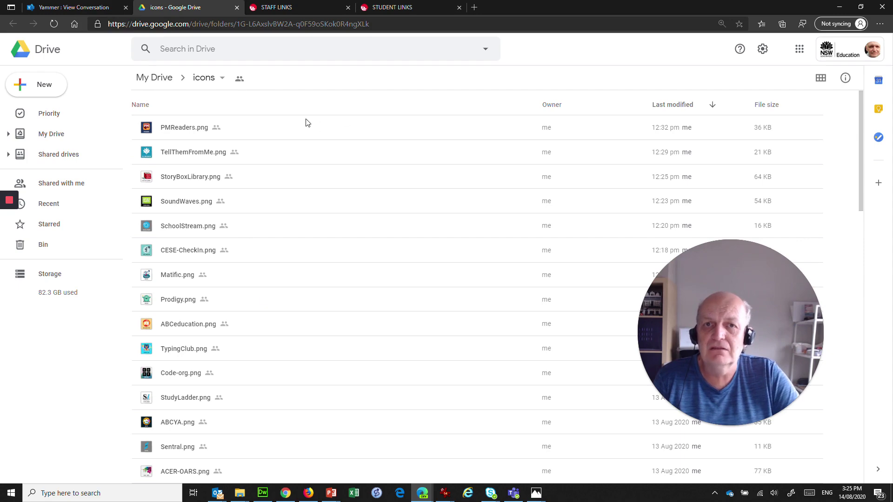
Step: In Yammer, highlight the 'make your own school site' heading and read through its instructions
{"action": "left_click", "coordinate": [74, 7]}
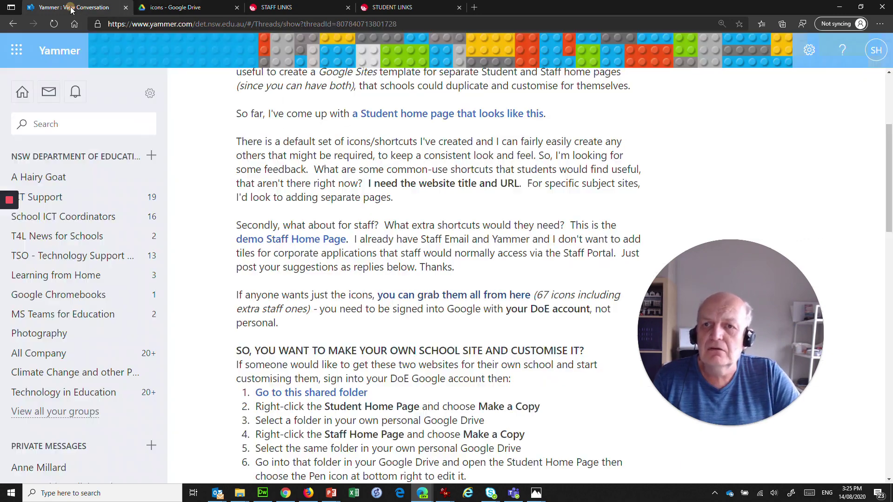
{"action": "scroll", "coordinate": [343, 316], "scroll_direction": "down", "scroll_amount": 1}
{"action": "left_click_drag", "start_coordinate": [279, 288], "coordinate": [485, 288]}
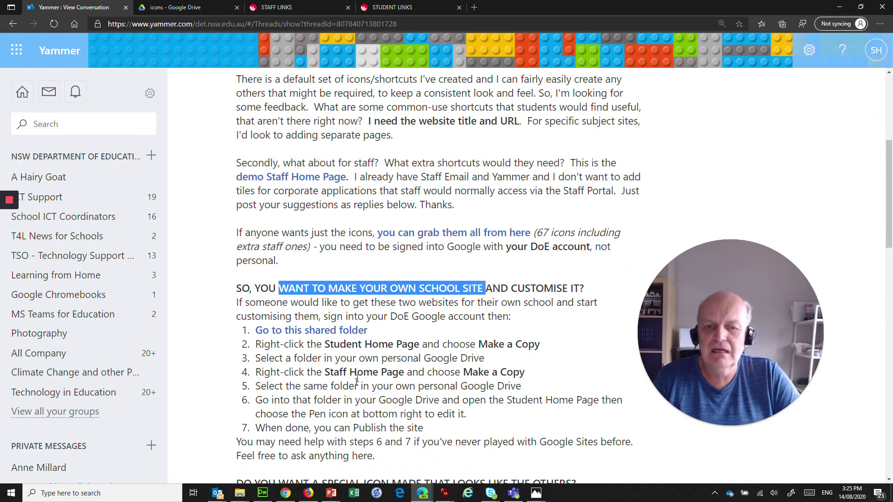
{"action": "scroll", "coordinate": [420, 366], "scroll_direction": "down", "scroll_amount": 1}
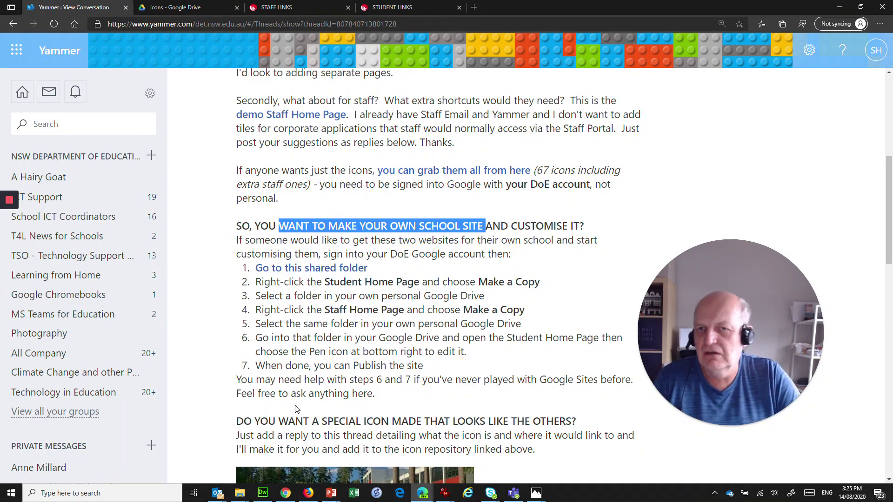
{"action": "scroll", "coordinate": [401, 428], "scroll_direction": "down", "scroll_amount": 1}
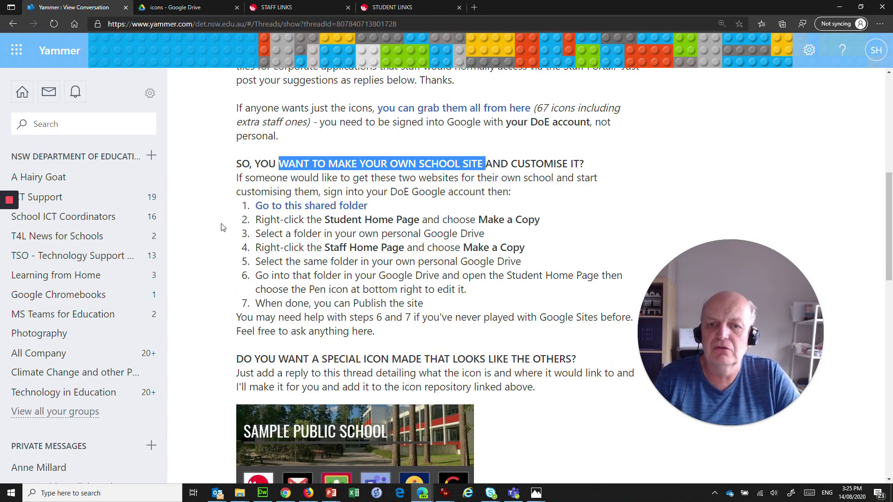
{"action": "scroll", "coordinate": [309, 409], "scroll_direction": "up", "scroll_amount": 3}
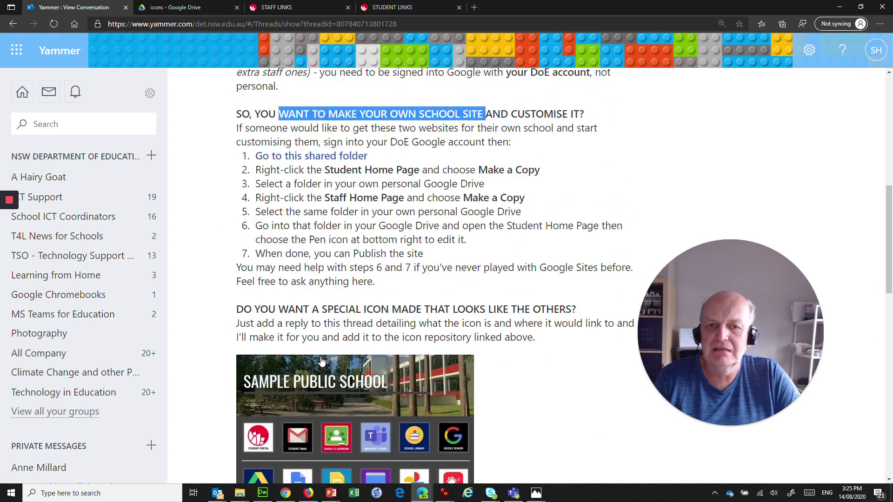
Step: Open the shared 'School Home Pages' folder, then return to the icons Drive tab
{"action": "left_click", "coordinate": [303, 396]}
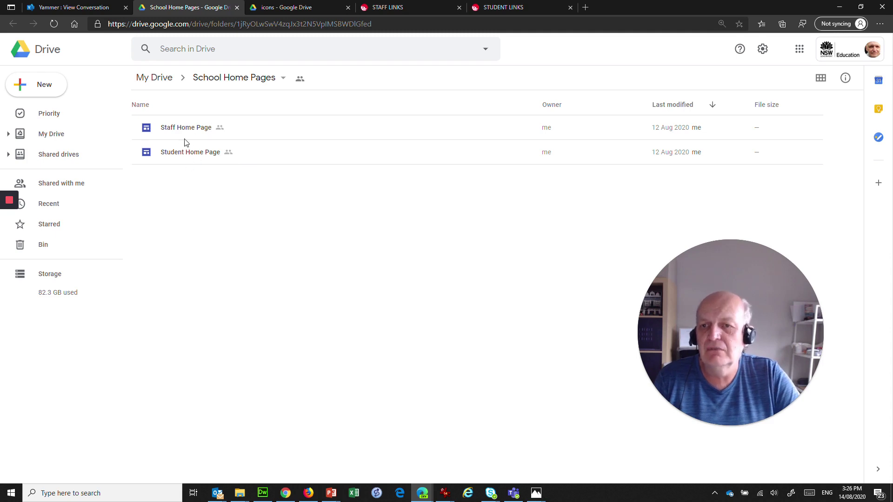
{"action": "left_click", "coordinate": [289, 8]}
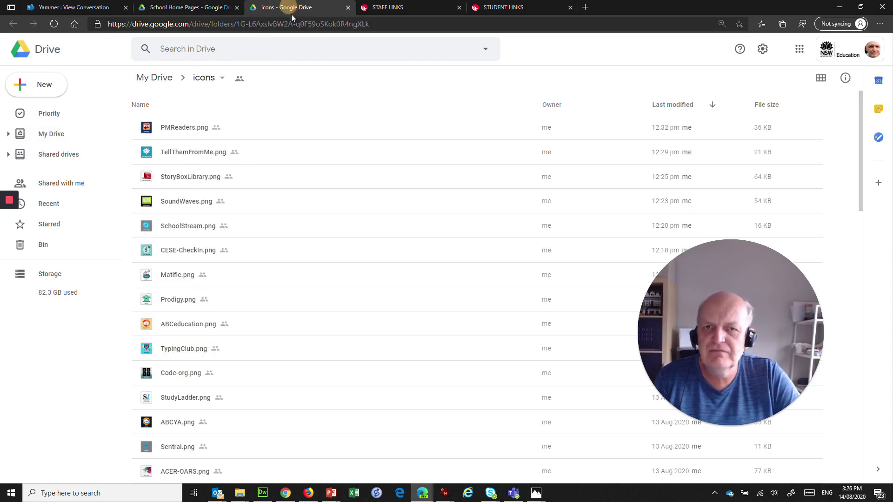
Step: Go to the top of My Drive and sort its folders by name, Z–A
{"action": "left_click", "coordinate": [49, 136]}
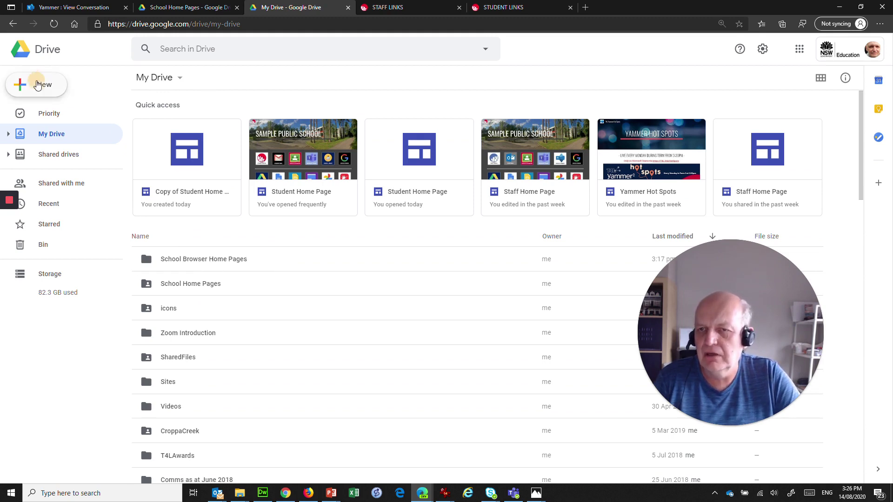
{"action": "left_click", "coordinate": [36, 84]}
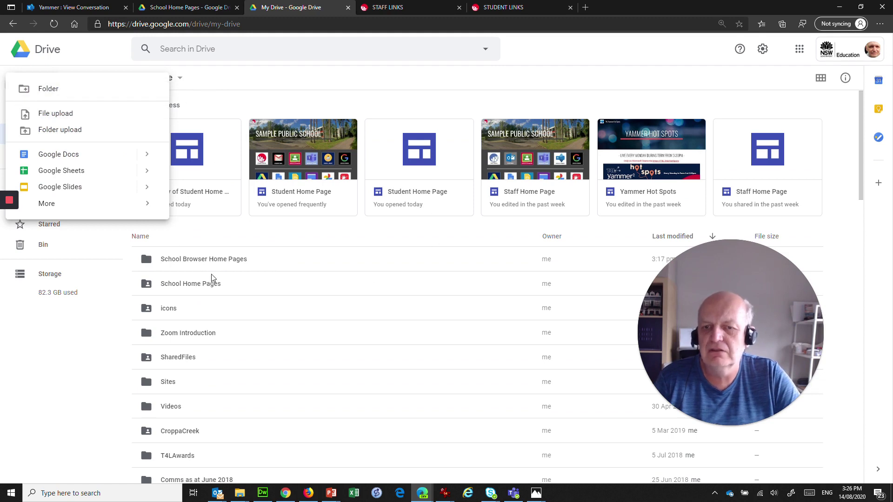
{"action": "left_click", "coordinate": [320, 229]}
{"action": "left_click", "coordinate": [320, 236]}
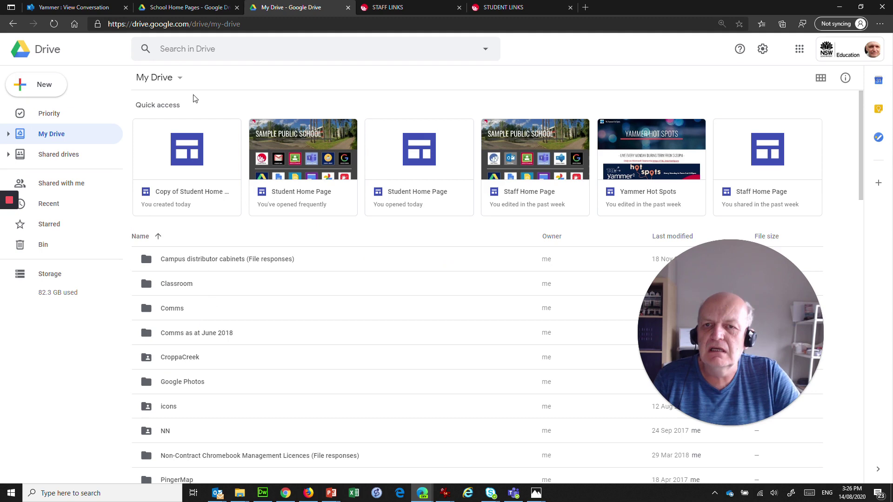
{"action": "left_click", "coordinate": [158, 236]}
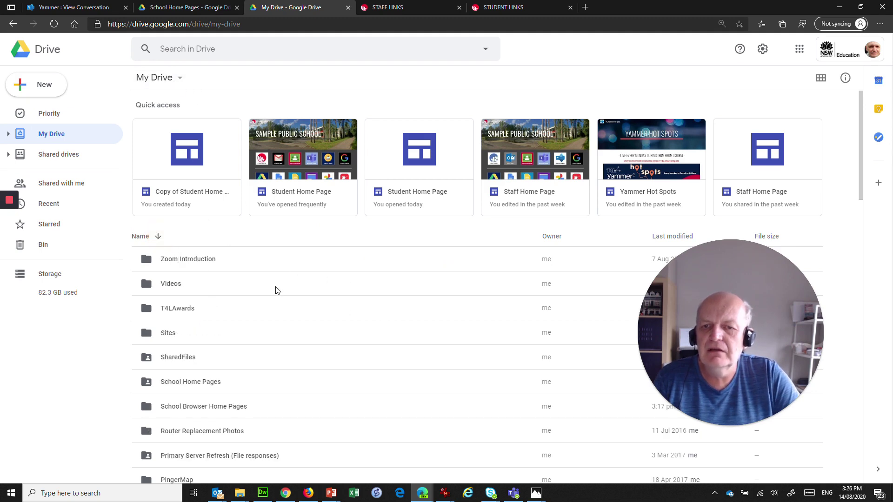
{"action": "scroll", "coordinate": [212, 321], "scroll_direction": "down", "scroll_amount": 2}
{"action": "scroll", "coordinate": [465, 280], "scroll_direction": "up", "scroll_amount": 2}
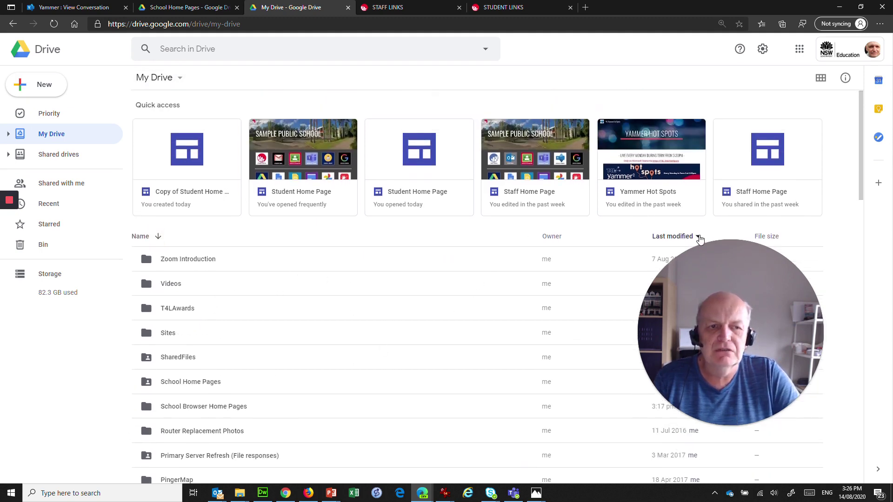
Step: Sort My Drive by last modified so School Browser Home Pages comes first
{"action": "left_click", "coordinate": [664, 235]}
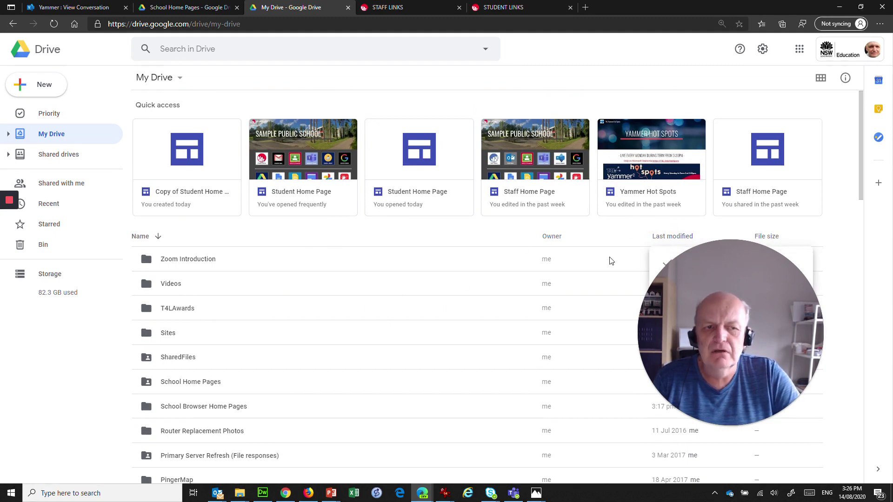
{"action": "scroll", "coordinate": [611, 260], "scroll_direction": "down", "scroll_amount": 3}
{"action": "left_click", "coordinate": [668, 125]}
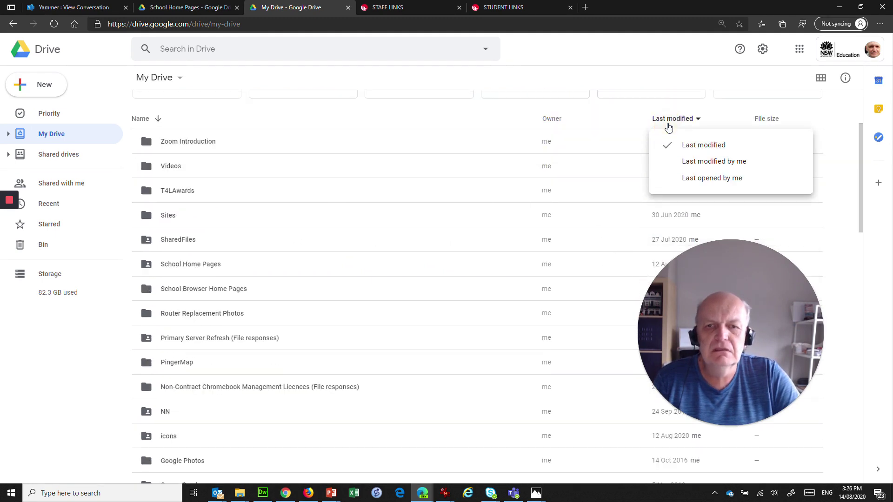
{"action": "left_click", "coordinate": [691, 147]}
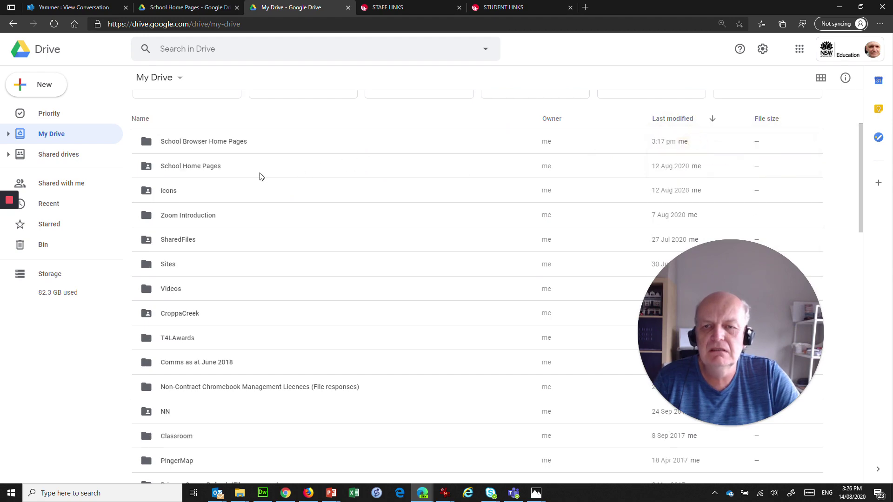
{"action": "scroll", "coordinate": [217, 193], "scroll_direction": "up", "scroll_amount": 3}
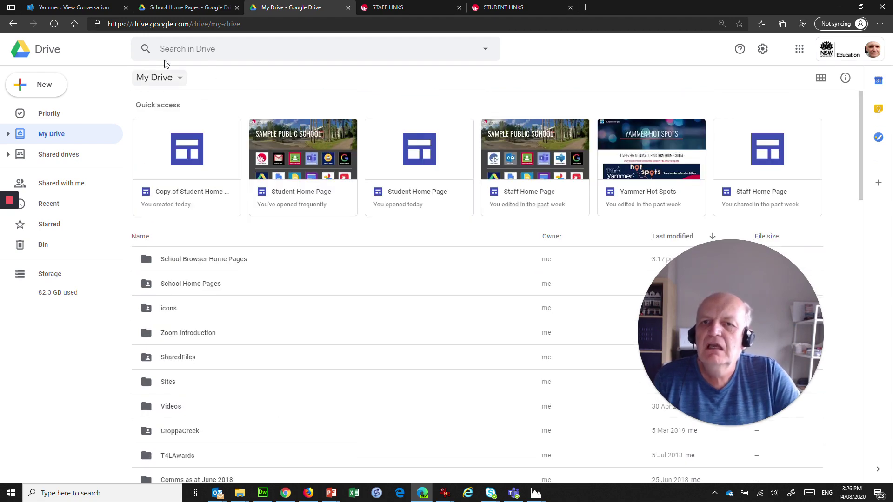
{"action": "left_click", "coordinate": [154, 7]}
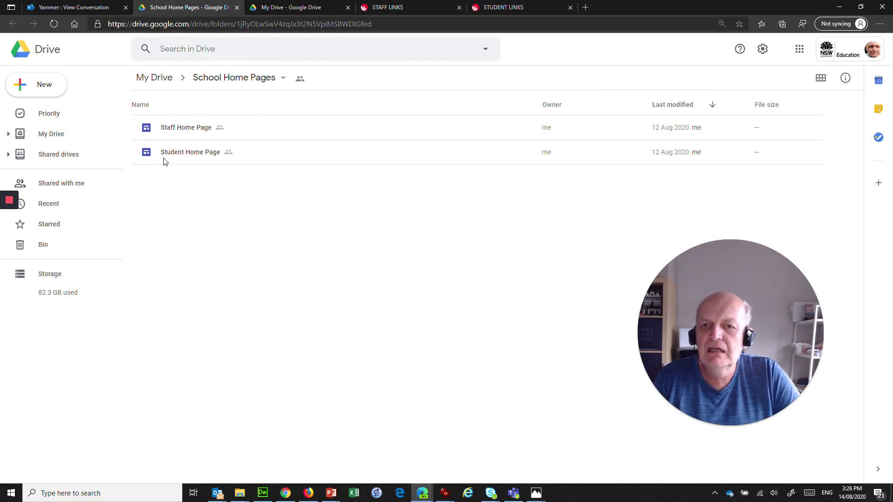
{"action": "right_click", "coordinate": [208, 153]}
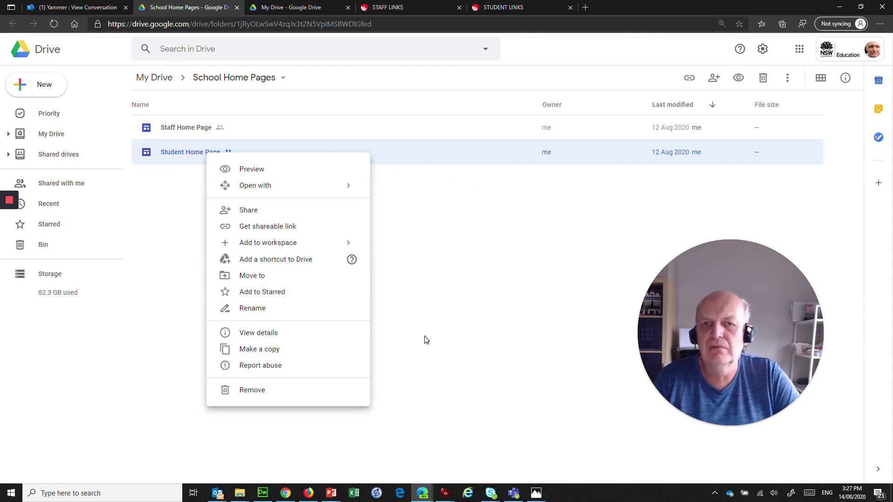
{"action": "left_click", "coordinate": [298, 7]}
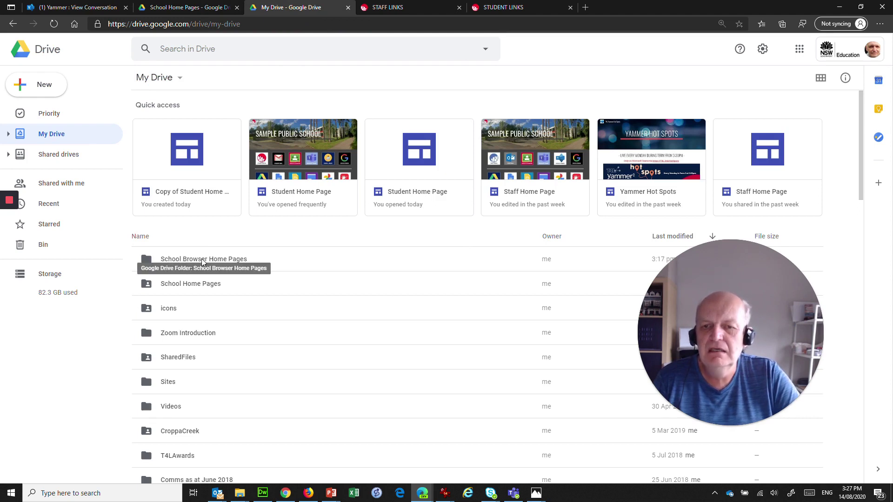
Step: In School Browser Home Pages, drop the 'Copy of ' prefix so the site is 'Student Home Page'
{"action": "double_click", "coordinate": [367, 258]}
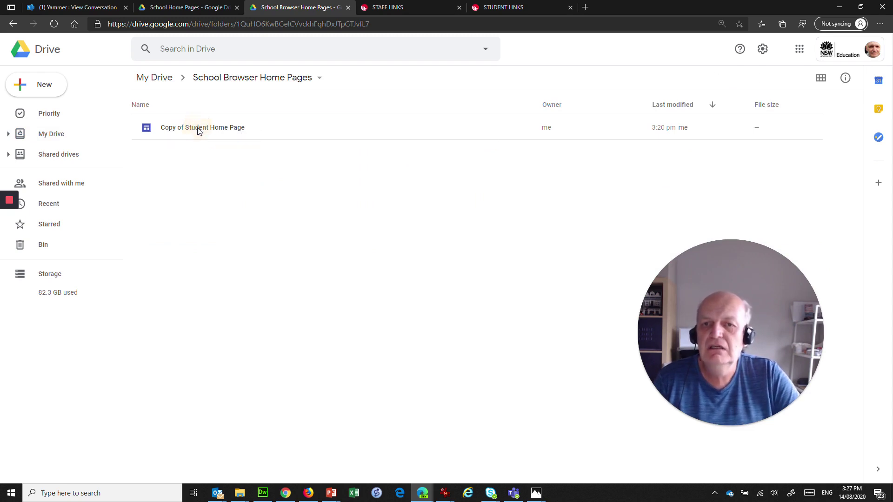
{"action": "right_click", "coordinate": [198, 127]}
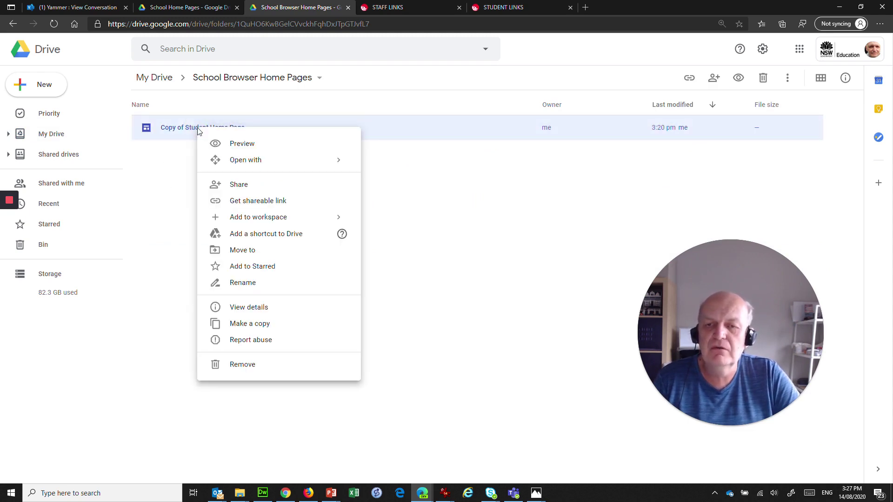
{"action": "left_click", "coordinate": [233, 283]}
{"action": "left_click", "coordinate": [389, 258]}
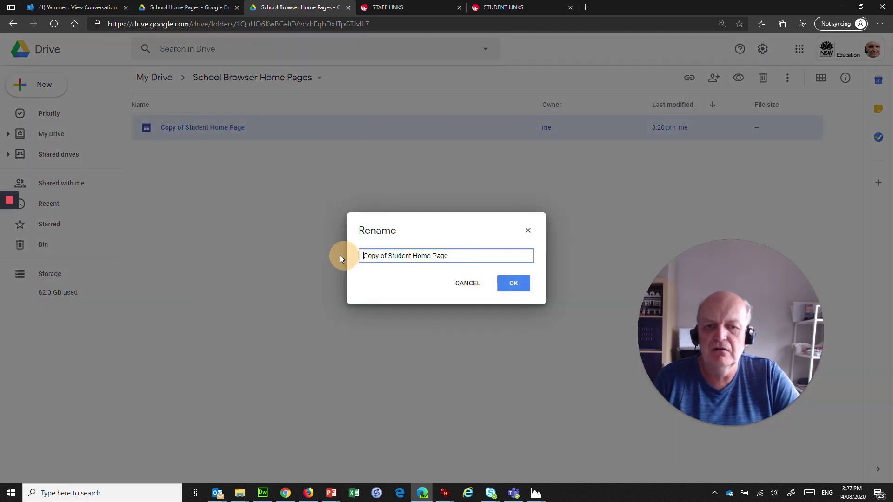
{"action": "left_click_drag", "start_coordinate": [353, 259], "coordinate": [346, 257]}
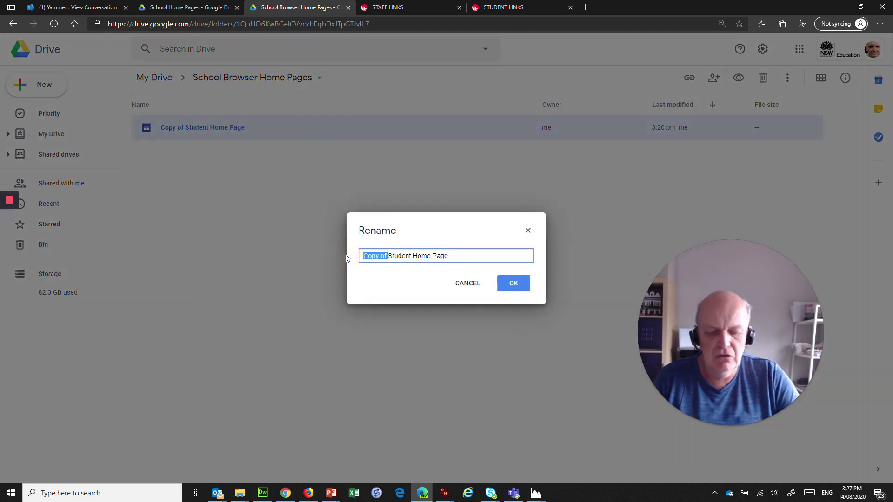
{"action": "key", "text": "BackSpace"}
{"action": "left_click", "coordinate": [521, 286]}
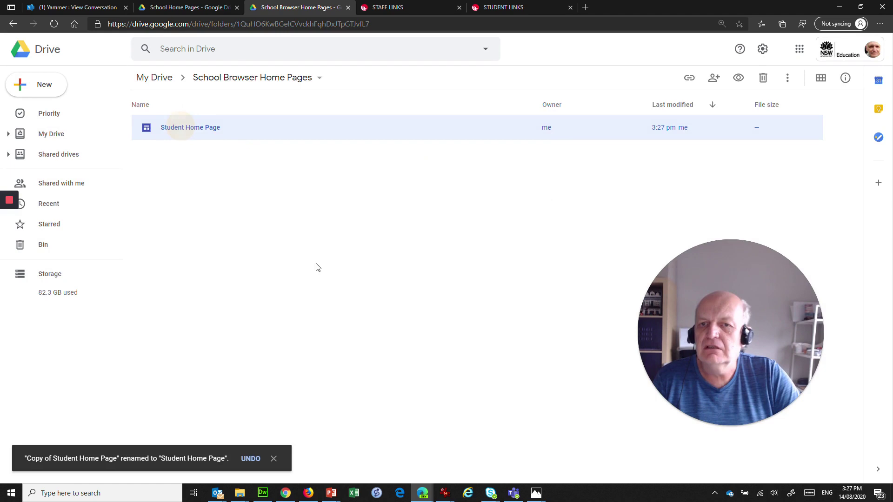
Step: Open Student Home Page in the Sites editor and replace SAMPLE with ROCKDALE in the header title
{"action": "double_click", "coordinate": [183, 130]}
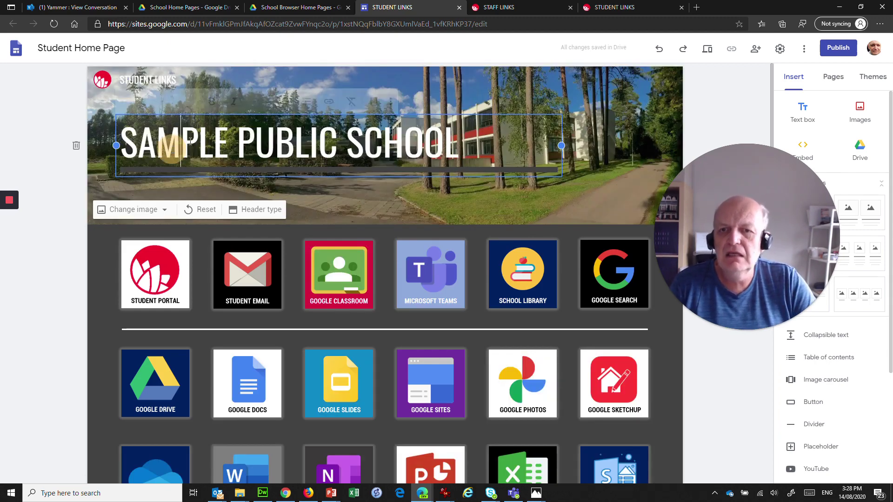
{"action": "left_click", "coordinate": [204, 137]}
{"action": "double_click", "coordinate": [204, 138]}
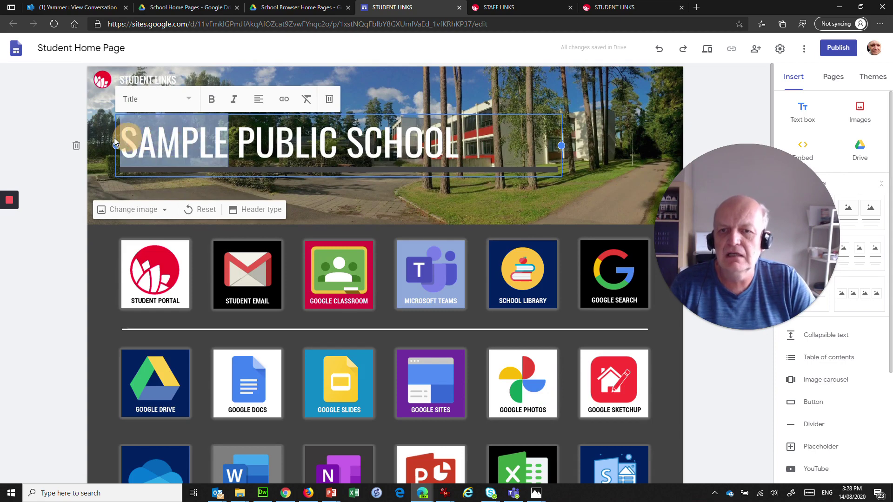
{"action": "type", "text": "ROCK"}
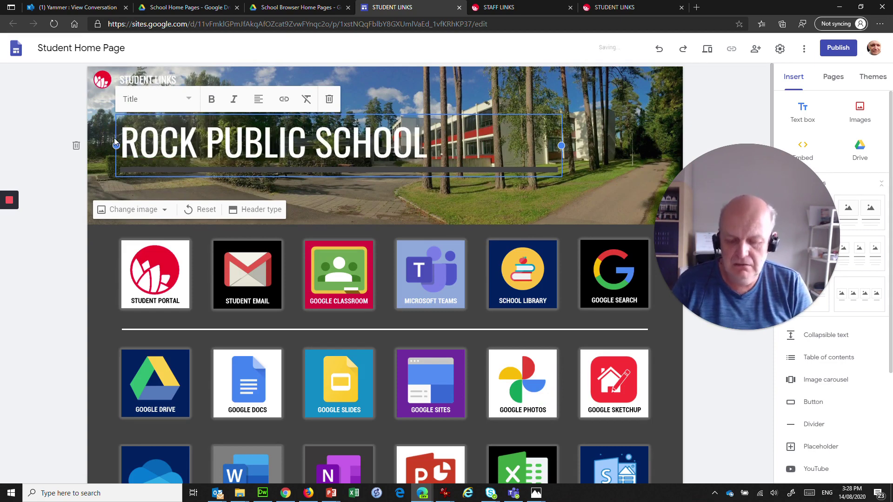
{"action": "type", "text": "DALE"}
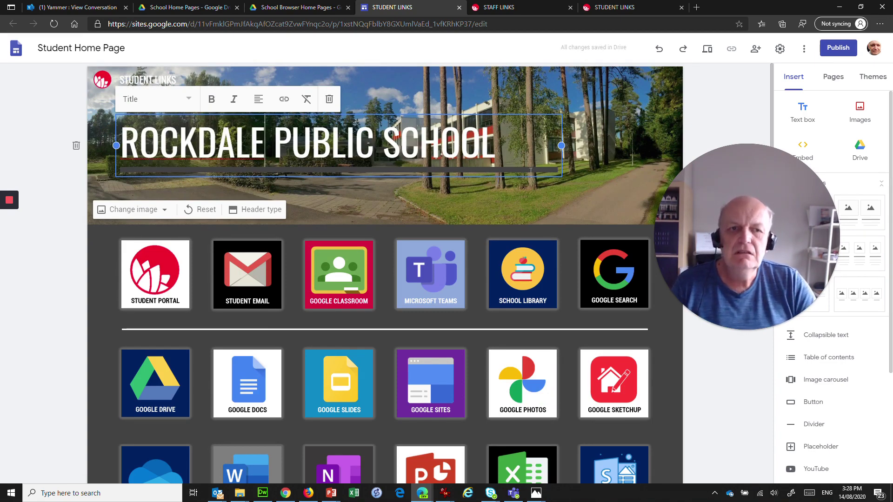
{"action": "left_click", "coordinate": [349, 194]}
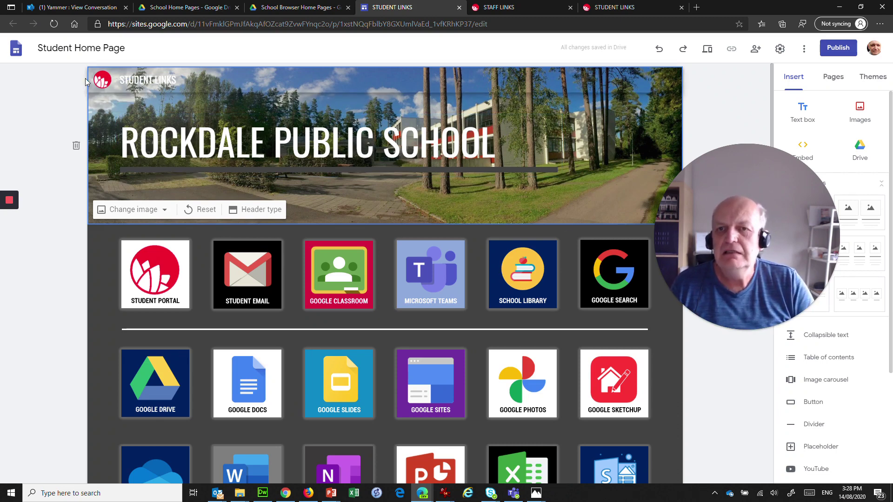
Step: Delete the Seesaw tile and the Enhance TV tile beside EdAlive Central
{"action": "mouse_move", "coordinate": [148, 79]}
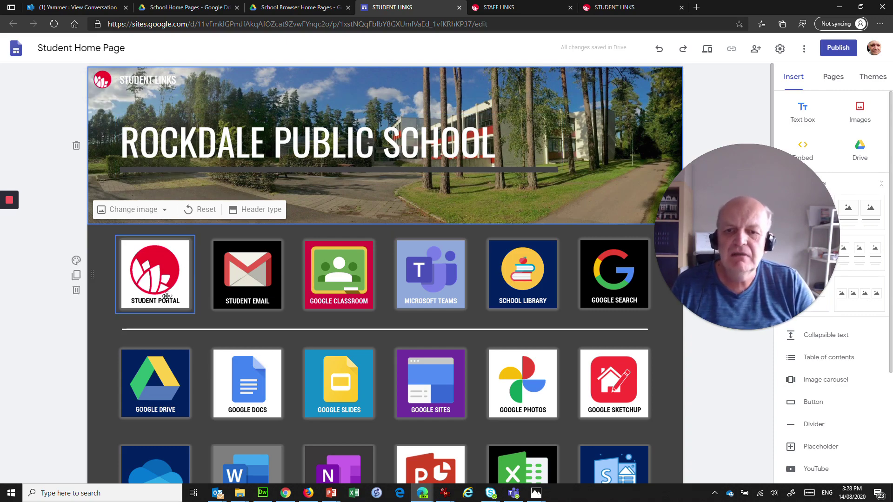
{"action": "scroll", "coordinate": [215, 216], "scroll_direction": "down", "scroll_amount": 3}
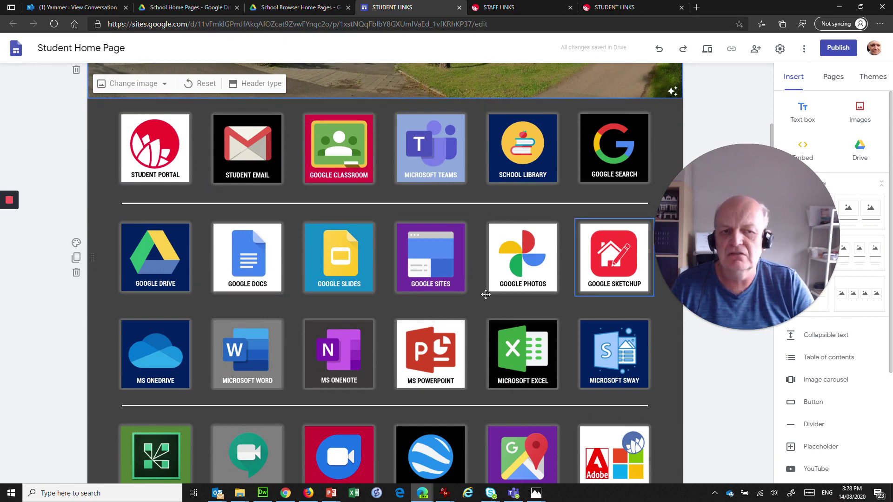
{"action": "scroll", "coordinate": [289, 366], "scroll_direction": "down", "scroll_amount": 3}
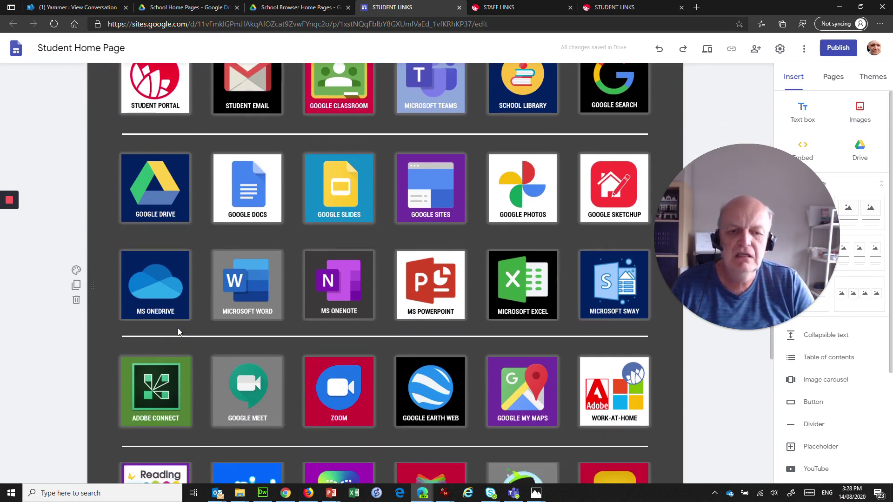
{"action": "scroll", "coordinate": [186, 326], "scroll_direction": "down", "scroll_amount": 3}
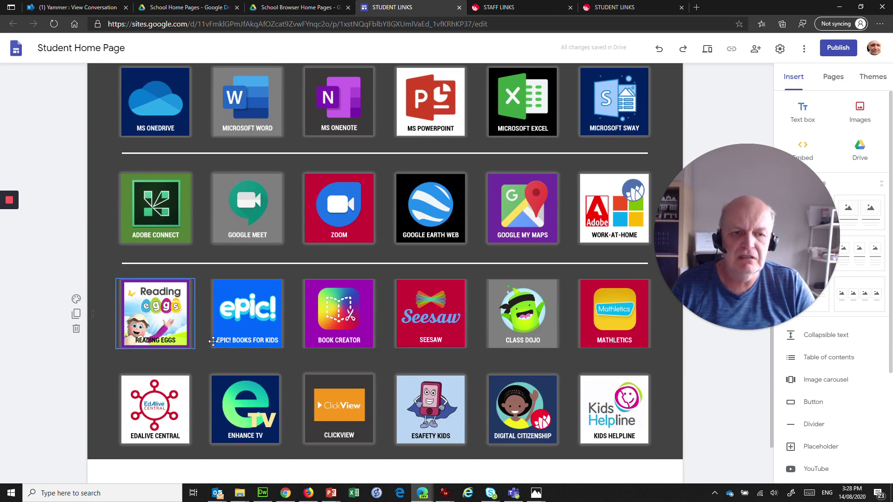
{"action": "left_click", "coordinate": [441, 317]}
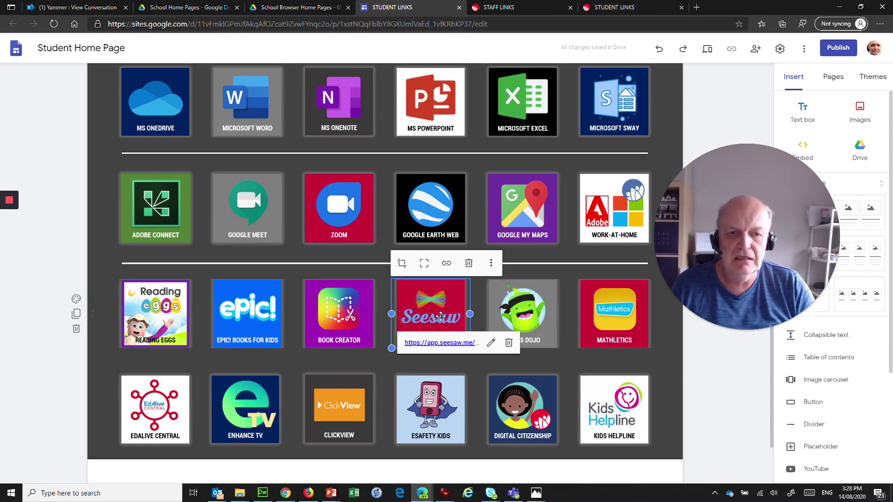
{"action": "left_click", "coordinate": [469, 263]}
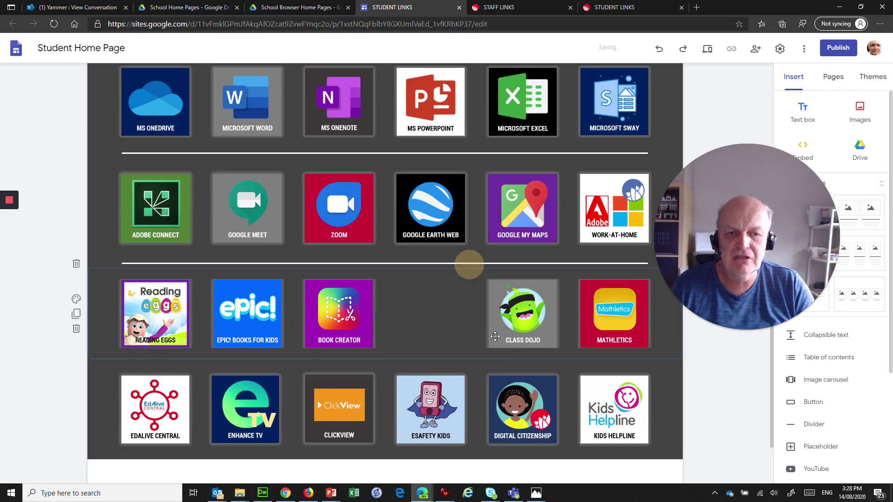
{"action": "scroll", "coordinate": [416, 309], "scroll_direction": "down", "scroll_amount": 2}
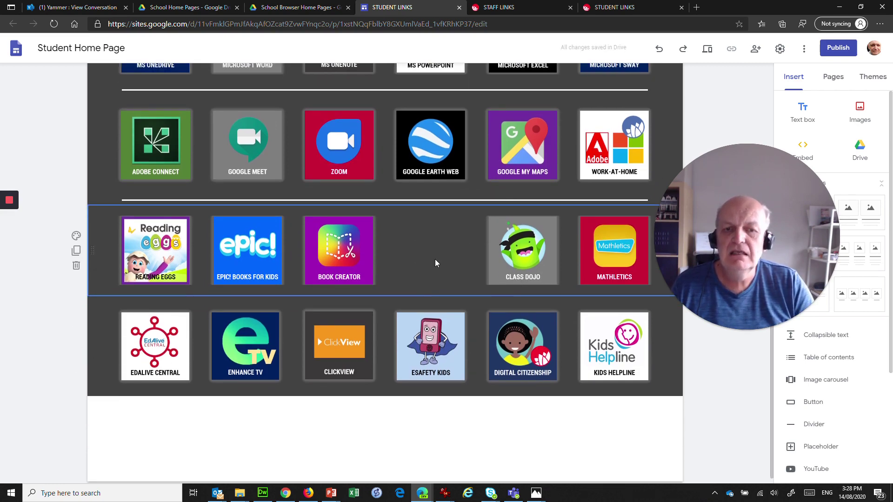
{"action": "left_click", "coordinate": [252, 358]}
{"action": "key", "text": "Delete"}
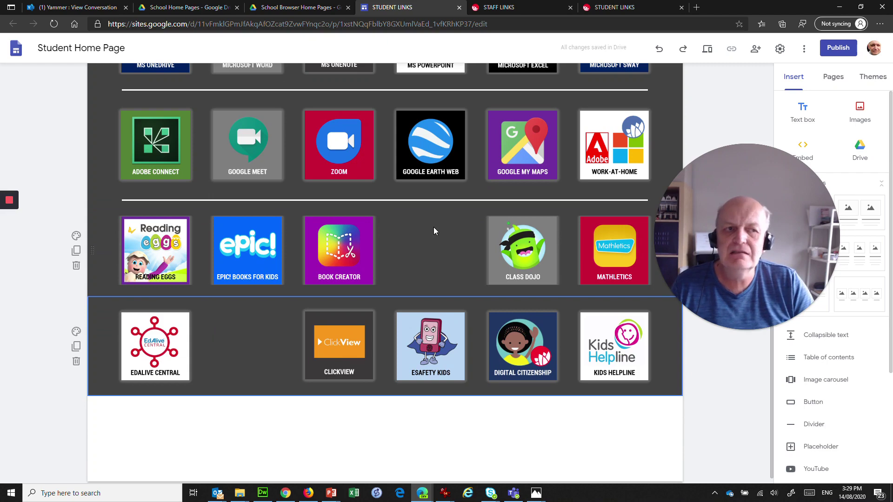
{"action": "left_click_drag", "start_coordinate": [741, 250], "coordinate": [667, 278]}
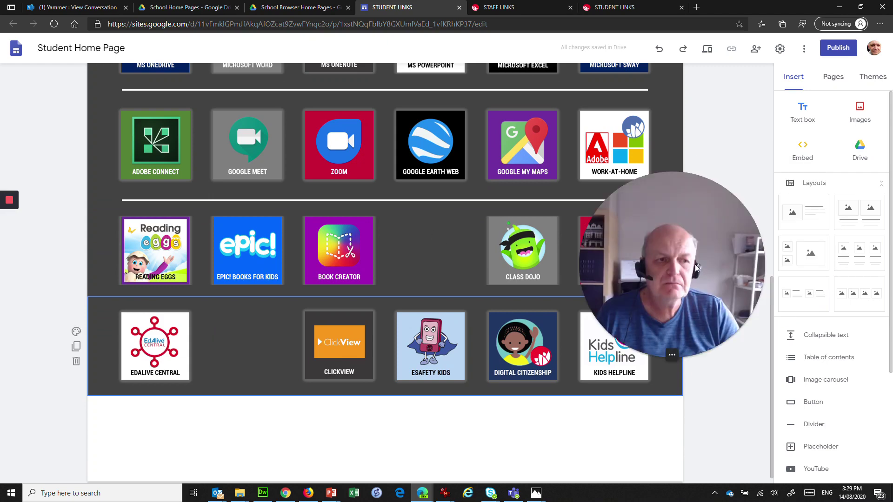
Step: Insert the StoryBoxLibrary image from Google Drive's Recent list below the tile grid
{"action": "left_click", "coordinate": [858, 114]}
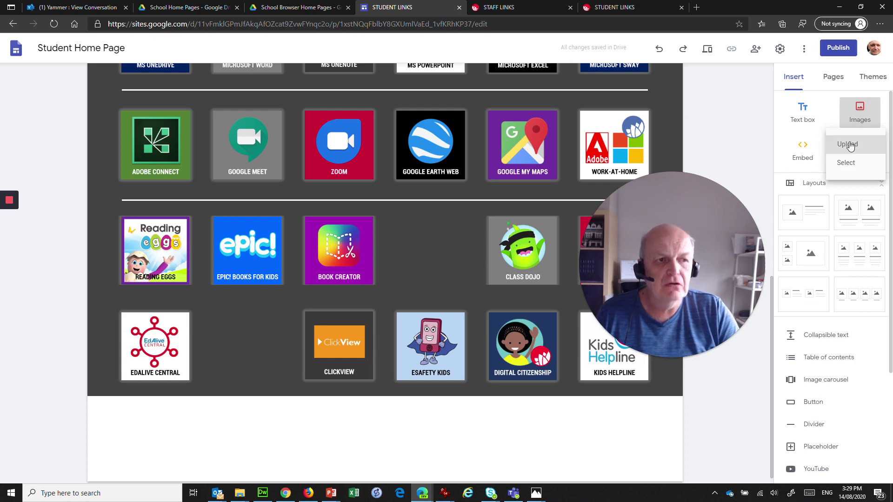
{"action": "left_click", "coordinate": [846, 163]}
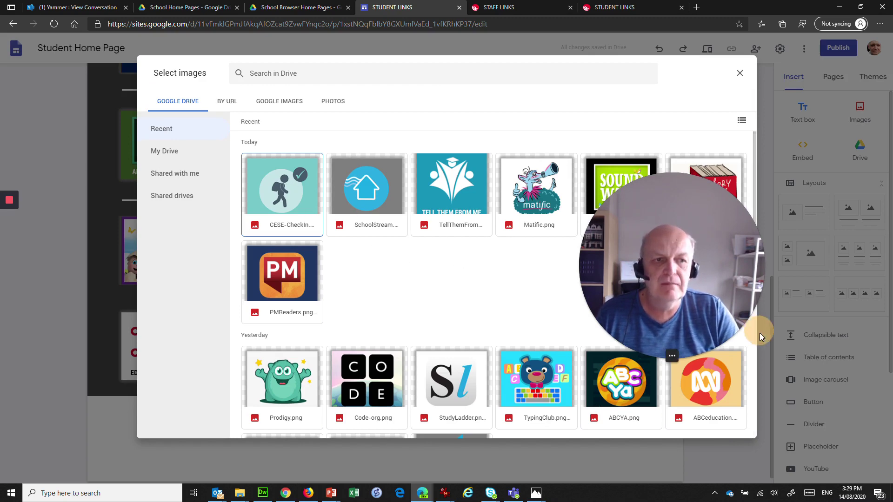
{"action": "mouse_move", "coordinate": [760, 337]}
{"action": "left_click", "coordinate": [716, 186]}
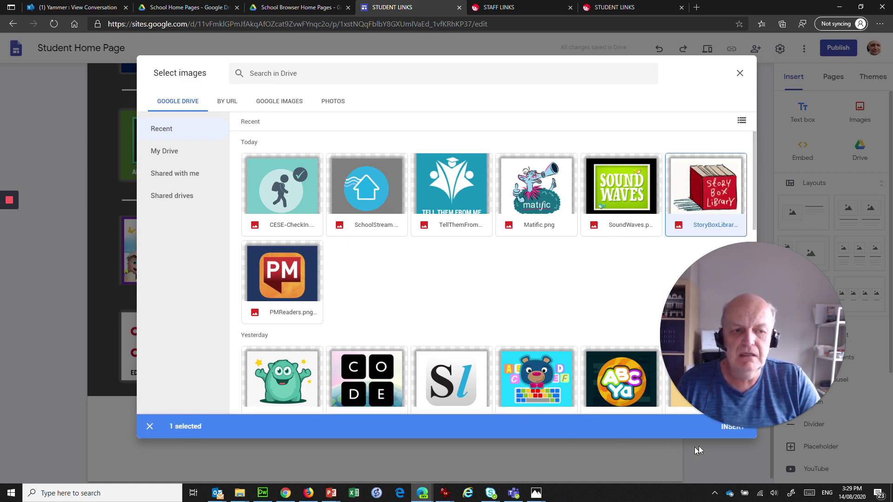
{"action": "left_click", "coordinate": [730, 426]}
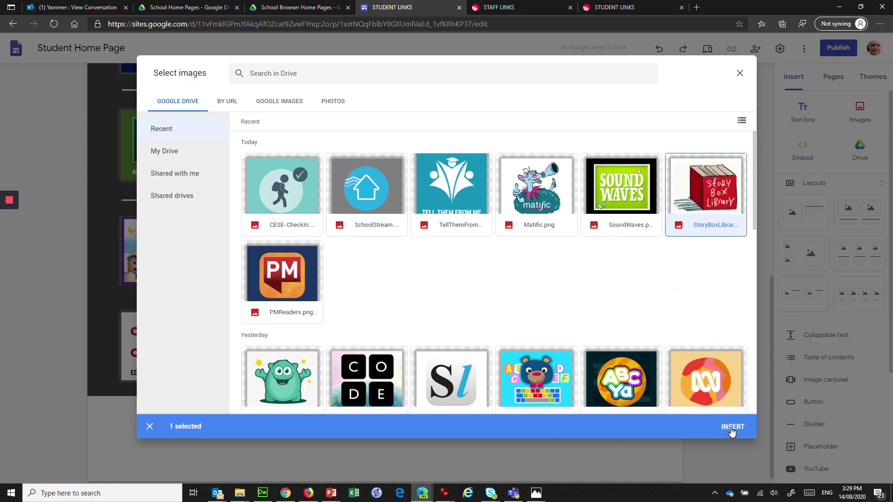
{"action": "left_click", "coordinate": [733, 426]}
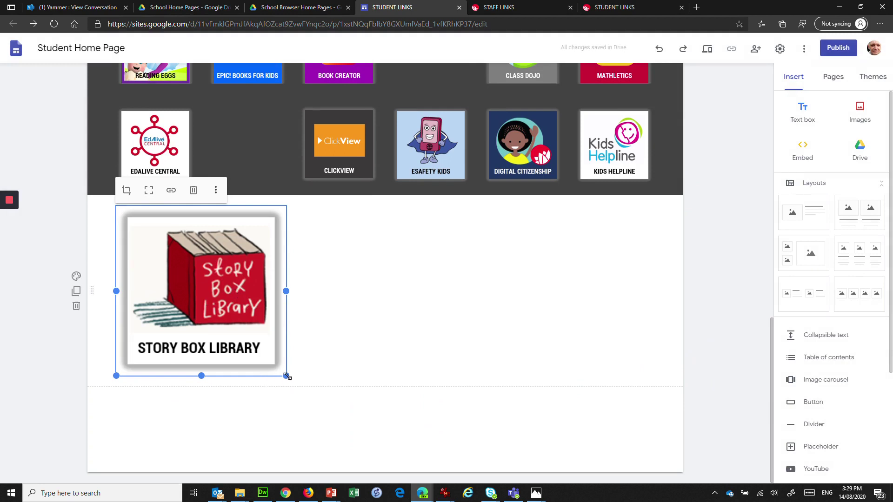
Step: Shrink the Story Box Library image and fit it between Book Creator and Class Dojo, matching neighbouring tiles
{"action": "left_click_drag", "start_coordinate": [286, 376], "coordinate": [228, 375]}
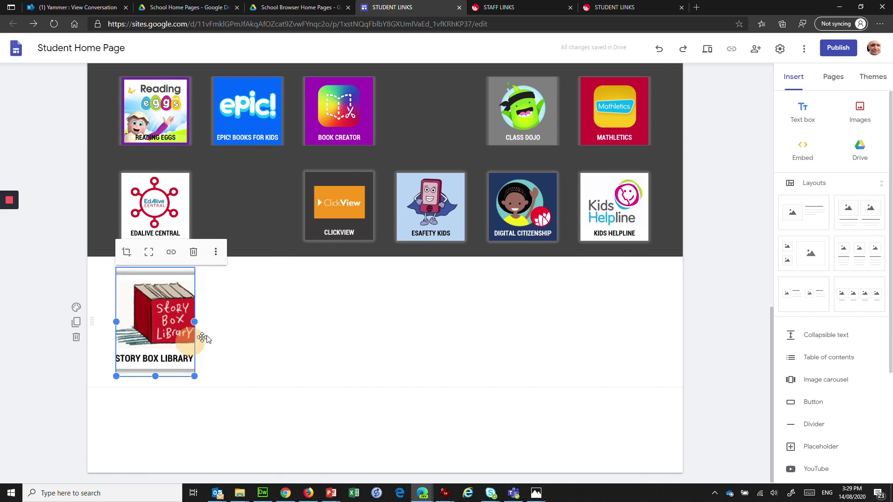
{"action": "left_click_drag", "start_coordinate": [202, 338], "coordinate": [398, 152]}
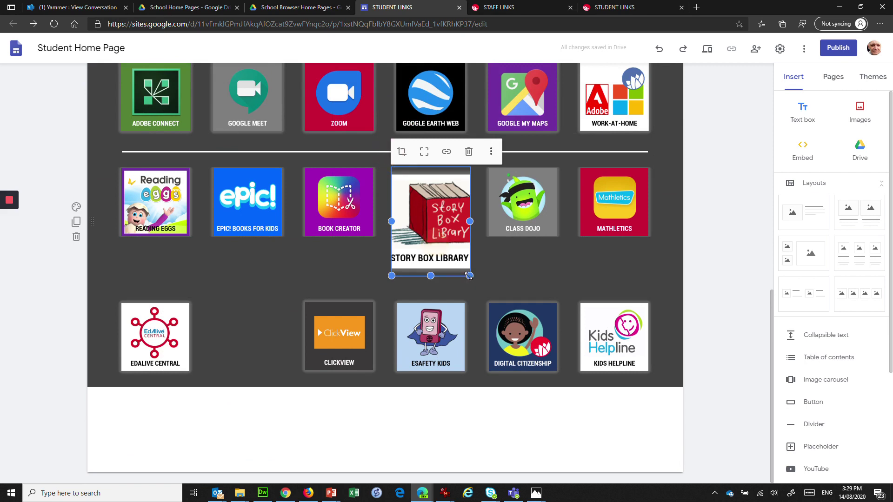
{"action": "left_click_drag", "start_coordinate": [469, 275], "coordinate": [477, 242]}
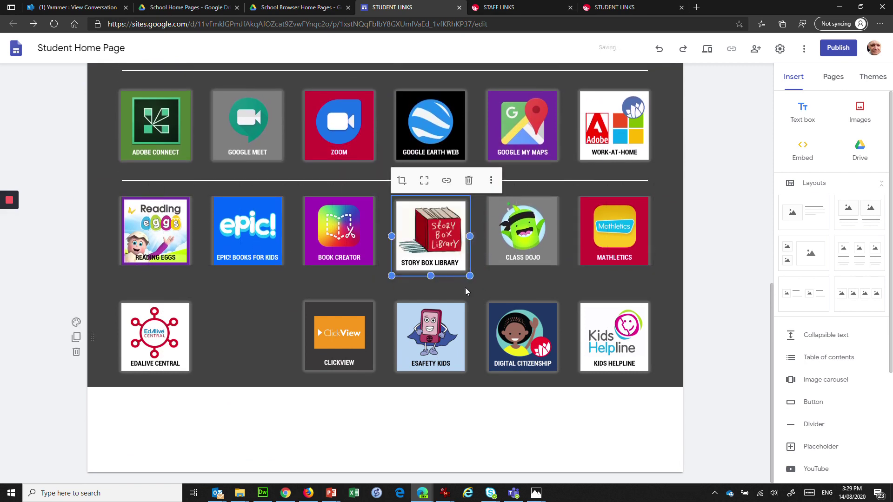
{"action": "left_click_drag", "start_coordinate": [470, 276], "coordinate": [465, 263]}
{"action": "left_click", "coordinate": [432, 459]}
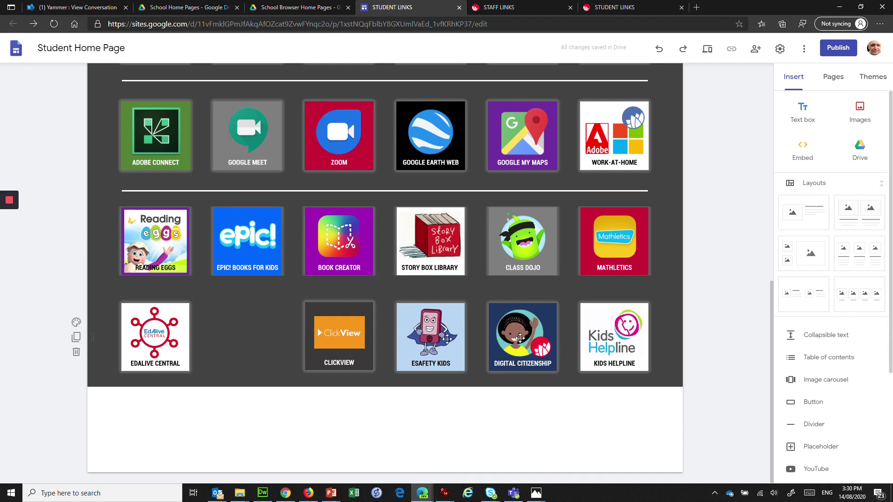
Step: Insert StudyLadder.png from Google Drive's Yesterday files onto the page
{"action": "left_click", "coordinate": [860, 119]}
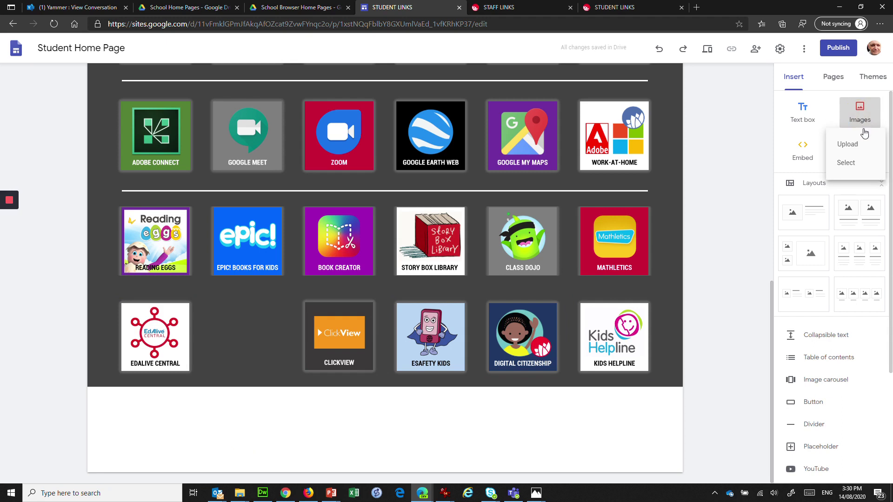
{"action": "left_click", "coordinate": [846, 163]}
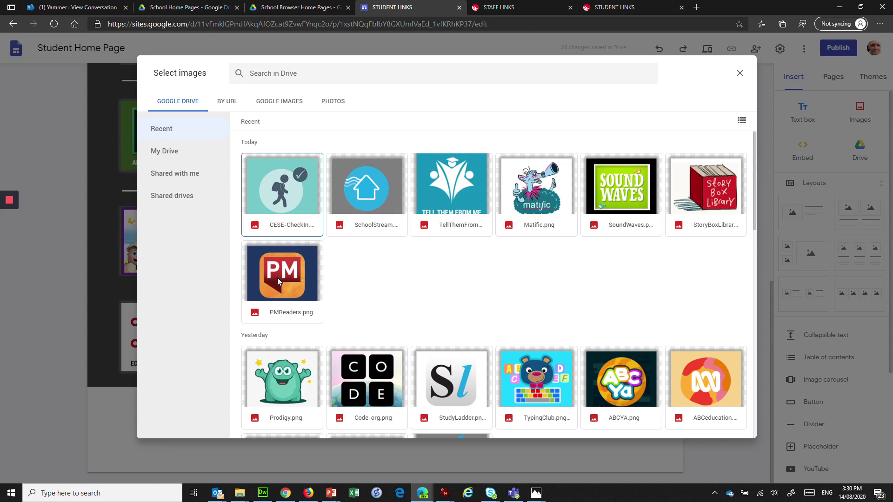
{"action": "scroll", "coordinate": [349, 279], "scroll_direction": "down", "scroll_amount": 2}
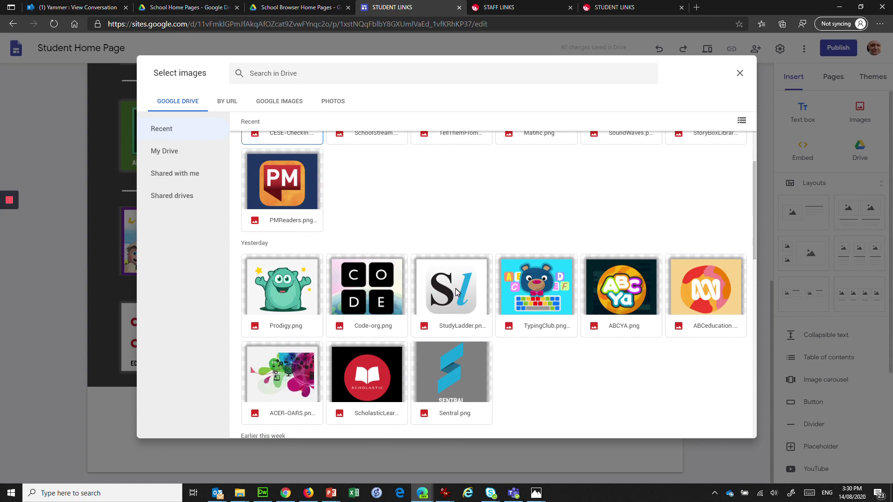
{"action": "left_click", "coordinate": [456, 289]}
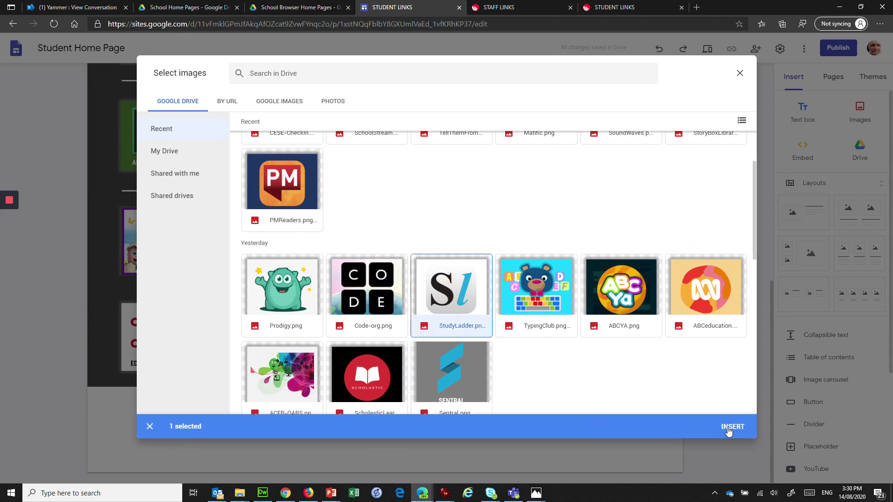
{"action": "left_click", "coordinate": [728, 427]}
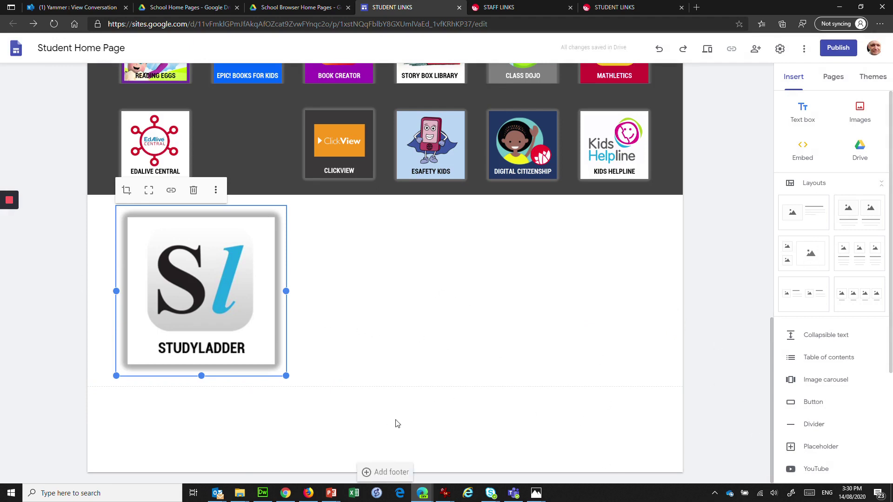
Step: Shrink the StudyLadder image to tile size and set it beside EdAlive Central in the bottom row
{"action": "left_click", "coordinate": [260, 325]}
{"action": "left_click_drag", "start_coordinate": [285, 377], "coordinate": [175, 280]}
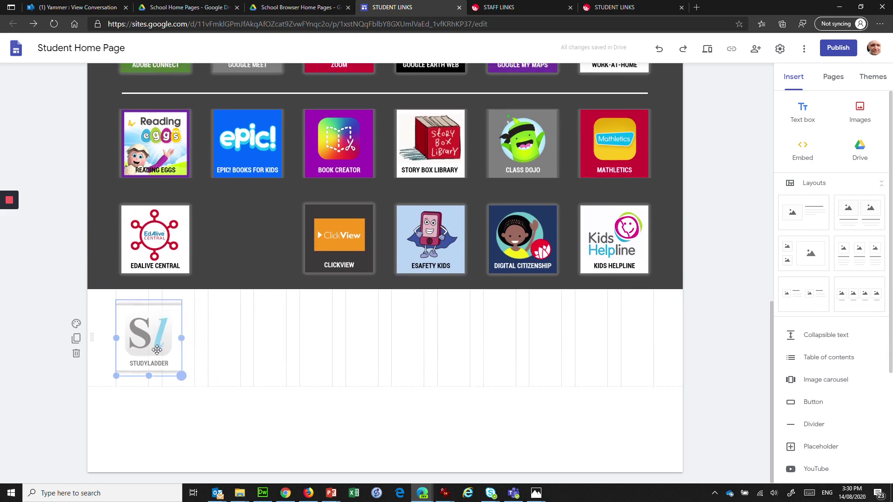
{"action": "left_click_drag", "start_coordinate": [164, 348], "coordinate": [224, 260]}
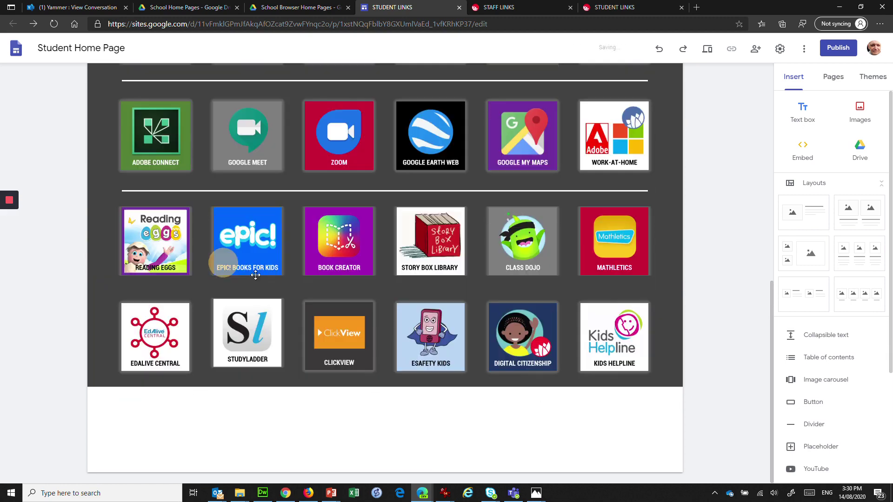
{"action": "left_click", "coordinate": [266, 356]}
{"action": "left_click_drag", "start_coordinate": [286, 369], "coordinate": [286, 374]}
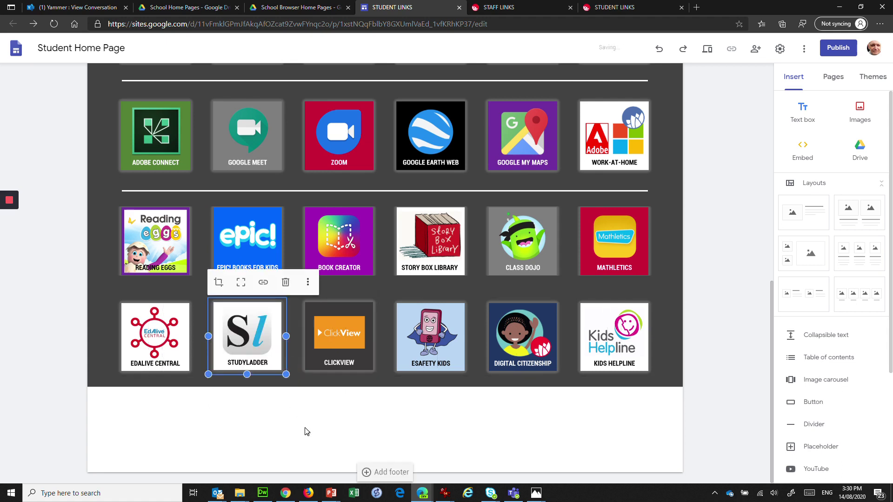
{"action": "left_click", "coordinate": [306, 429]}
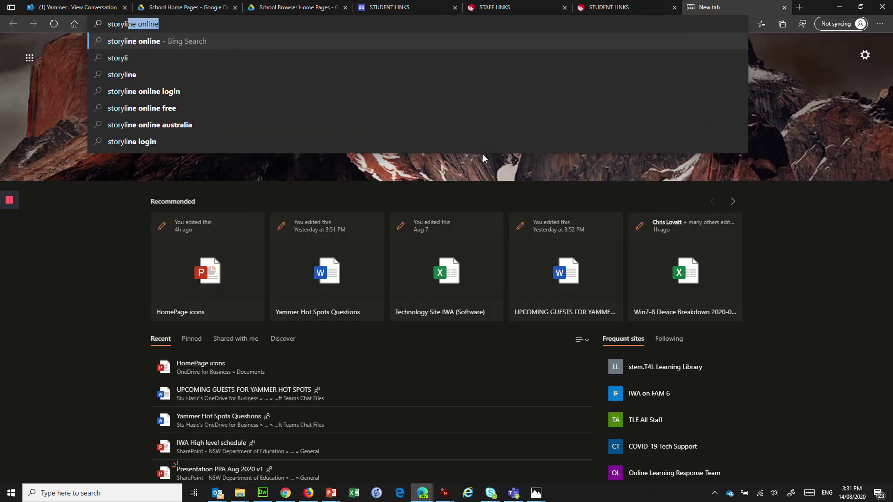
Step: Go to the Story Box Library website and open its storyboxlibrary.com.au/login page
{"action": "key", "text": "BackSpace"}
{"action": "key", "text": "BackSpace"}
{"action": "key", "text": "BackSpace"}
{"action": "key", "text": "BackSpace"}
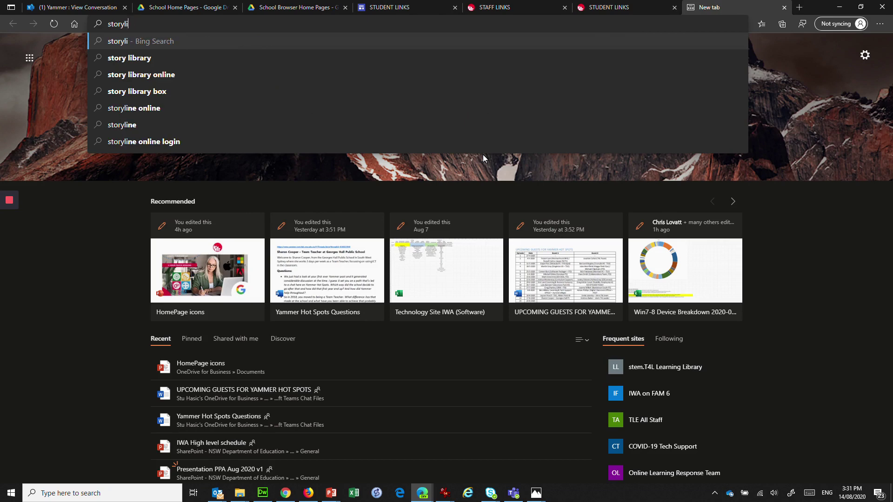
{"action": "type", "text": "bo"}
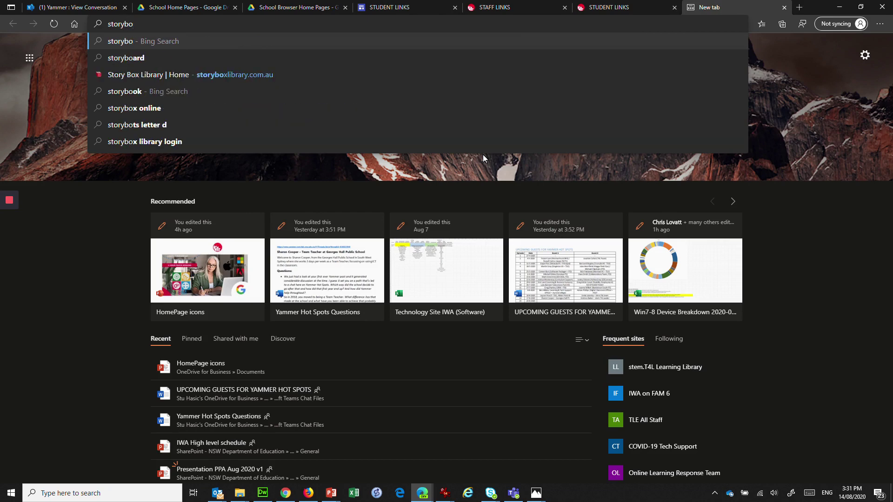
{"action": "type", "text": "x"}
{"action": "key", "text": "Return"}
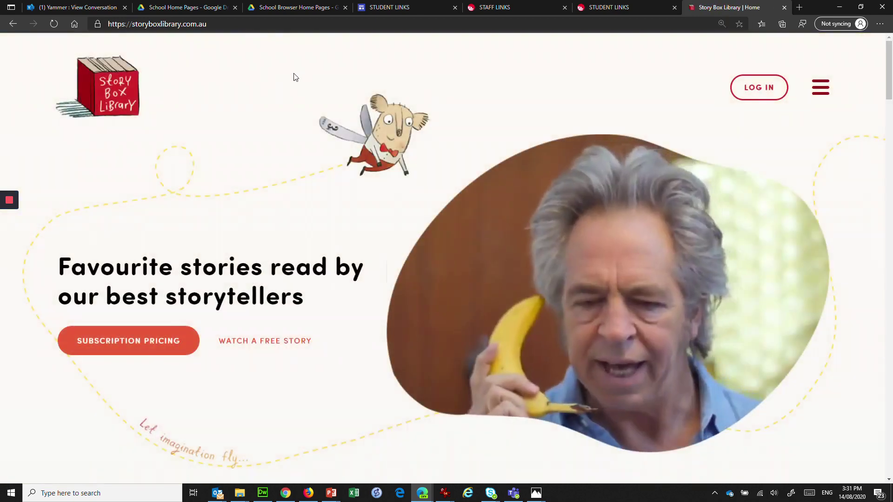
{"action": "left_click", "coordinate": [741, 95]}
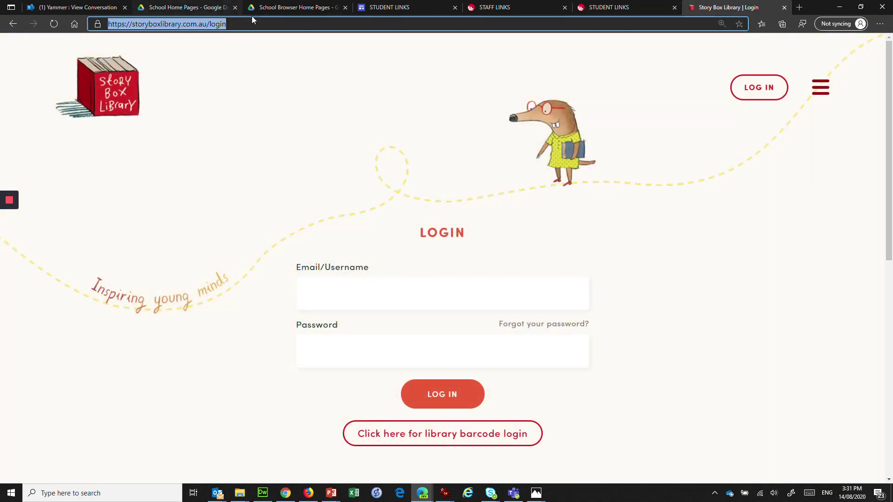
{"action": "left_click", "coordinate": [409, 10]}
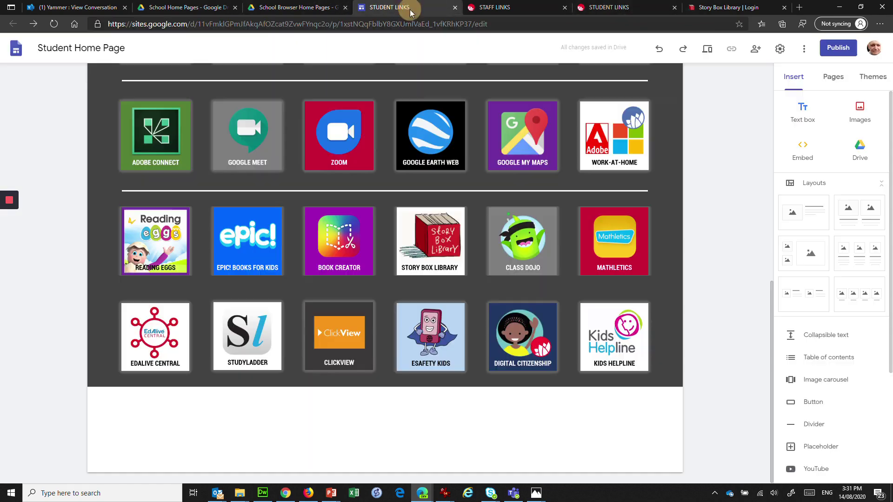
{"action": "left_click", "coordinate": [430, 262]}
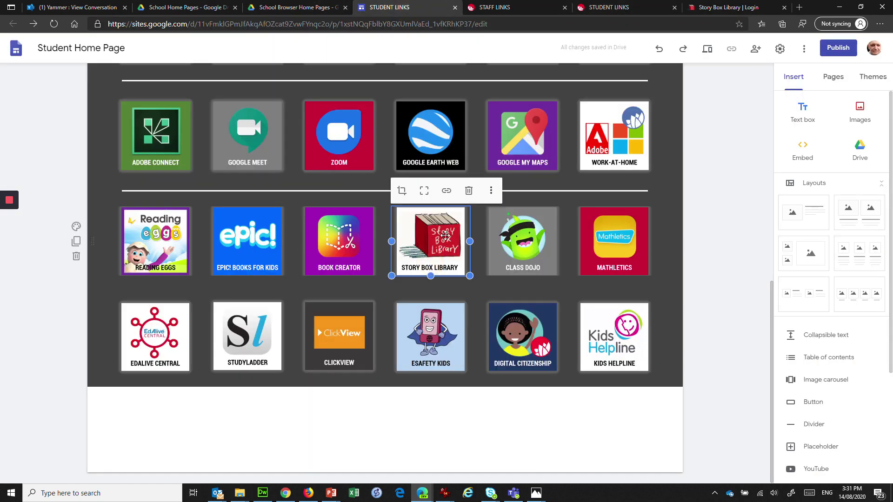
{"action": "left_click", "coordinate": [447, 195]}
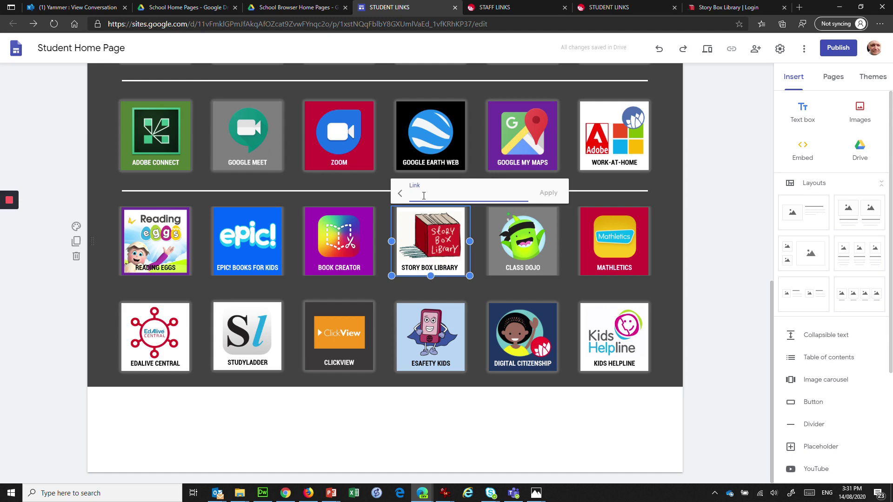
{"action": "type", "text": "https://storyboxlibrary.com.au/login"}
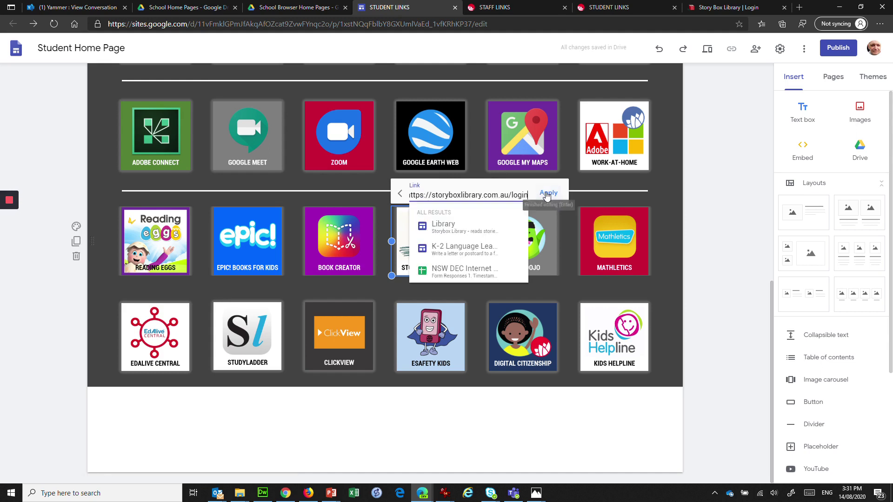
{"action": "left_click", "coordinate": [549, 192]}
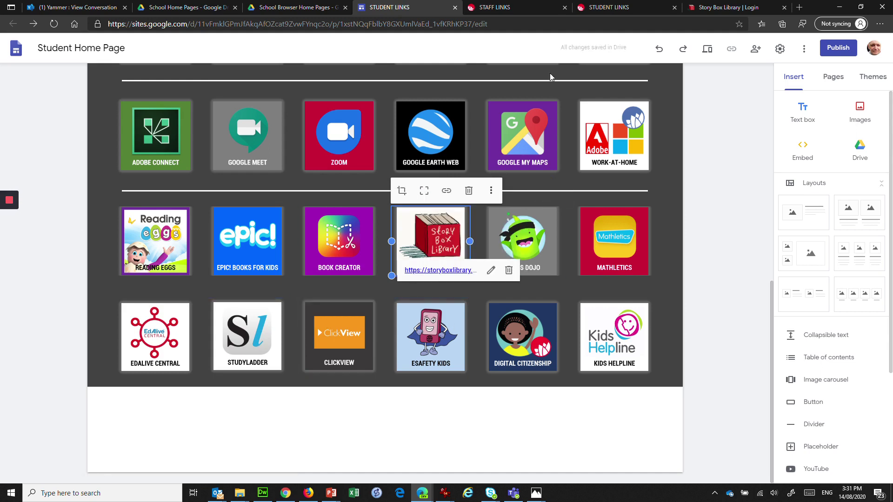
{"action": "left_click", "coordinate": [698, 7]}
Step: Search for studyladder, open its sign-in page and copy the studyladder.com.au/login/account address
{"action": "left_click", "coordinate": [249, 24]}
{"action": "type", "text": "s"}
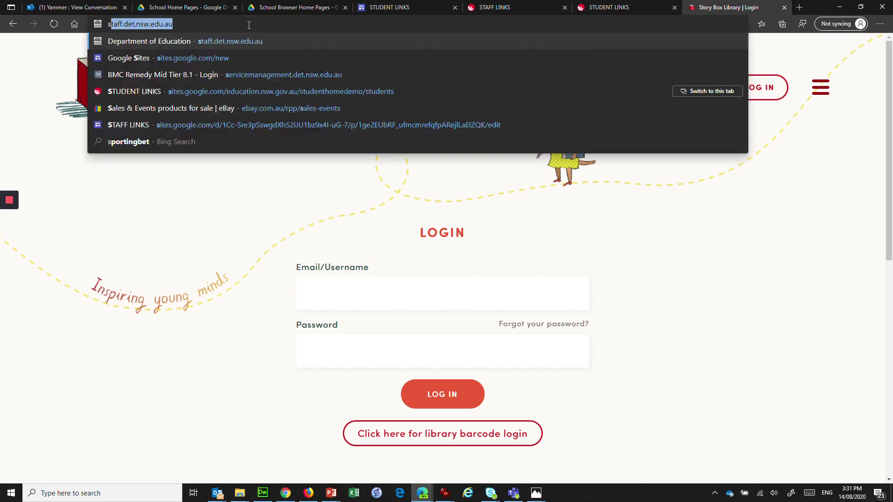
{"action": "type", "text": "tudyladder"}
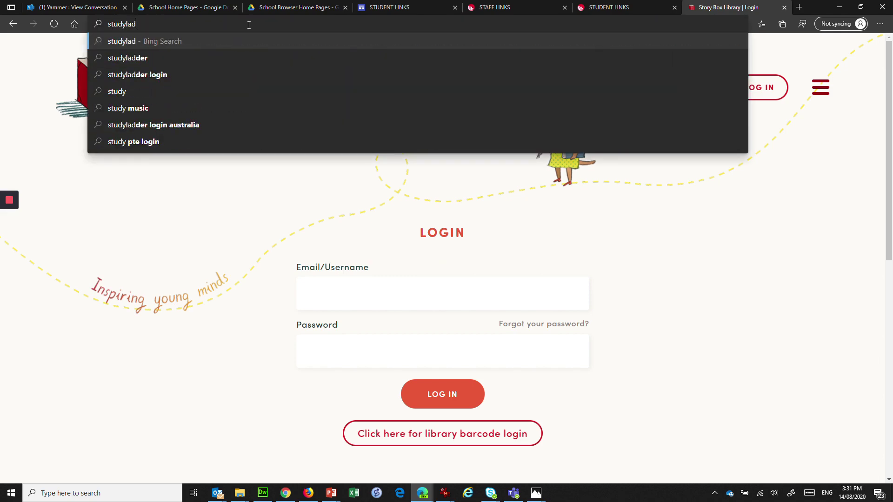
{"action": "key", "text": "Return"}
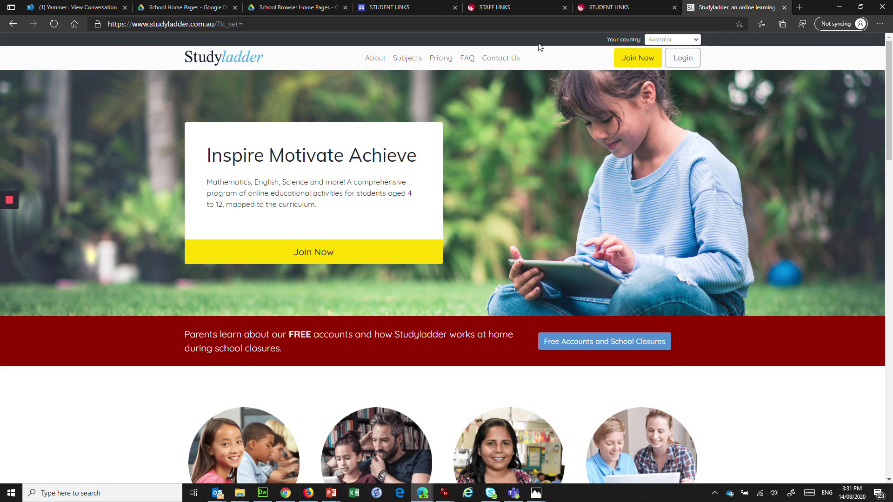
{"action": "left_click", "coordinate": [682, 63]}
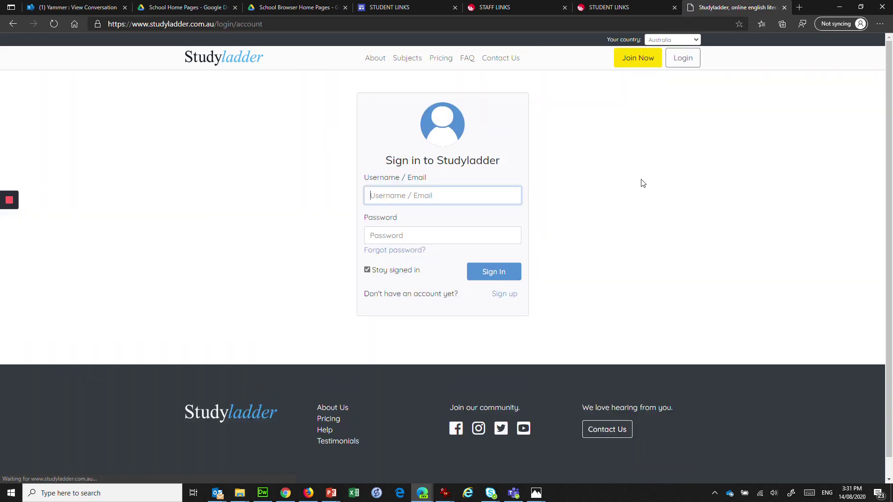
{"action": "left_click", "coordinate": [292, 21]}
{"action": "key", "text": "ctrl+c"}
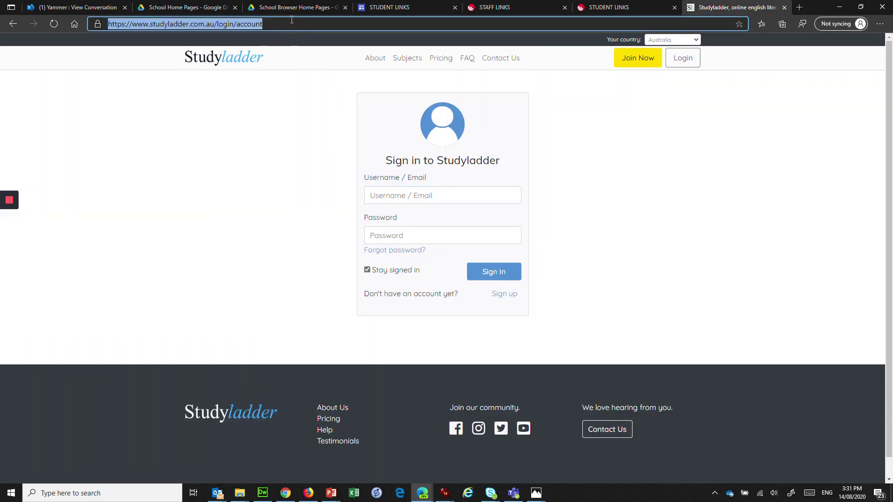
{"action": "left_click", "coordinate": [410, 8]}
Step: Link the Studyladder tile to the copied Studyladder sign-in address
{"action": "left_click", "coordinate": [242, 341]}
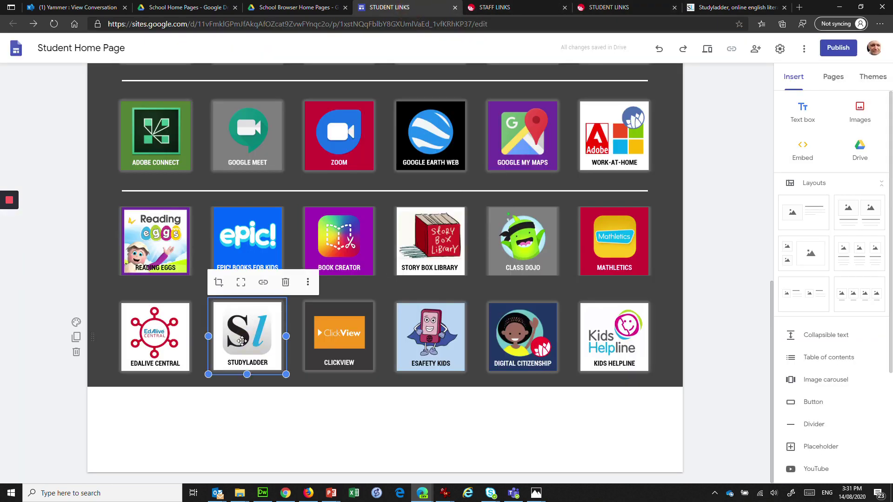
{"action": "left_click", "coordinate": [264, 282]}
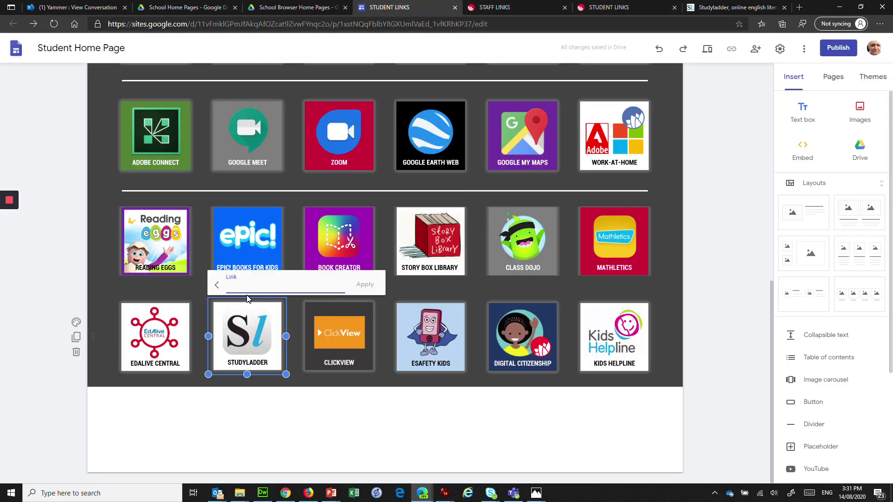
{"action": "key", "text": "ctrl+v"}
{"action": "left_click", "coordinate": [365, 285]}
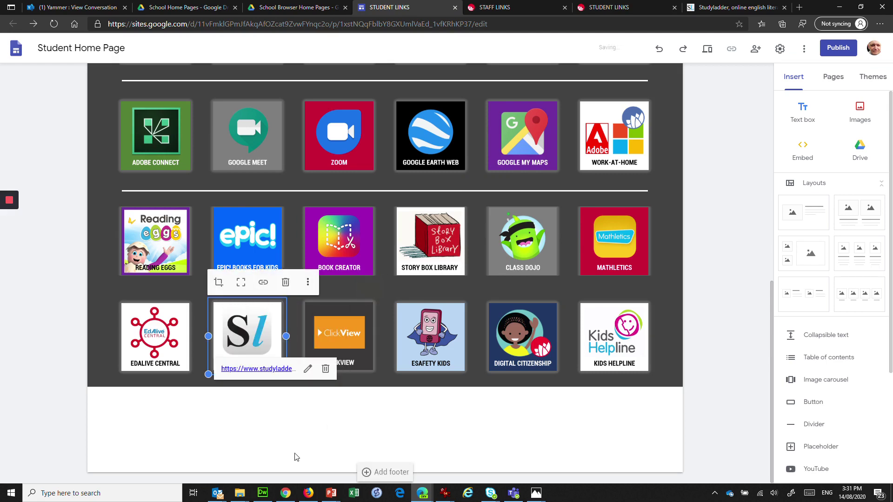
{"action": "left_click", "coordinate": [286, 440]}
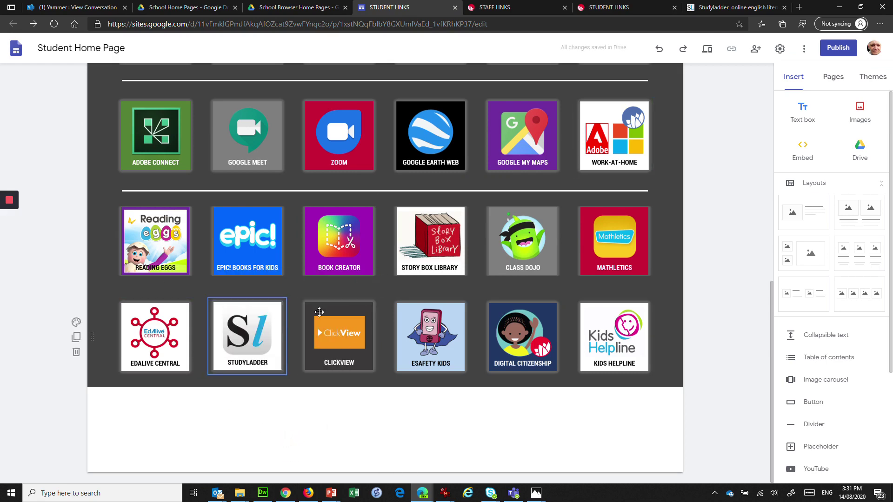
Step: Dismiss the SharePoint Online notification and review the tile grid under the ROCKDALE PUBLIC SCHOOL header
{"action": "scroll", "coordinate": [292, 254], "scroll_direction": "up", "scroll_amount": 10}
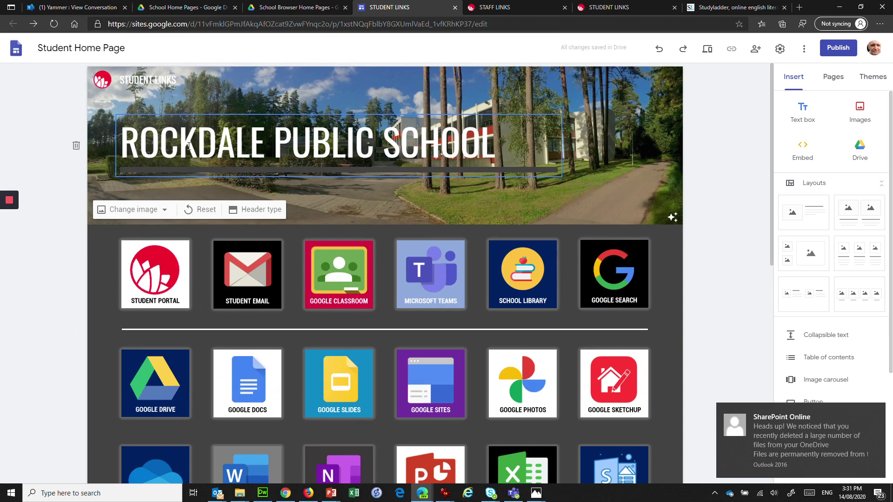
{"action": "left_click", "coordinate": [877, 412]}
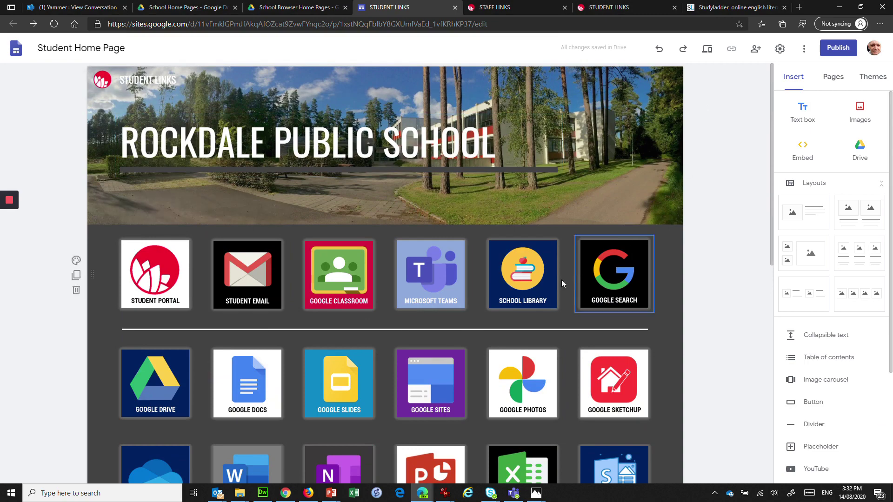
{"action": "scroll", "coordinate": [445, 309], "scroll_direction": "down", "scroll_amount": 10}
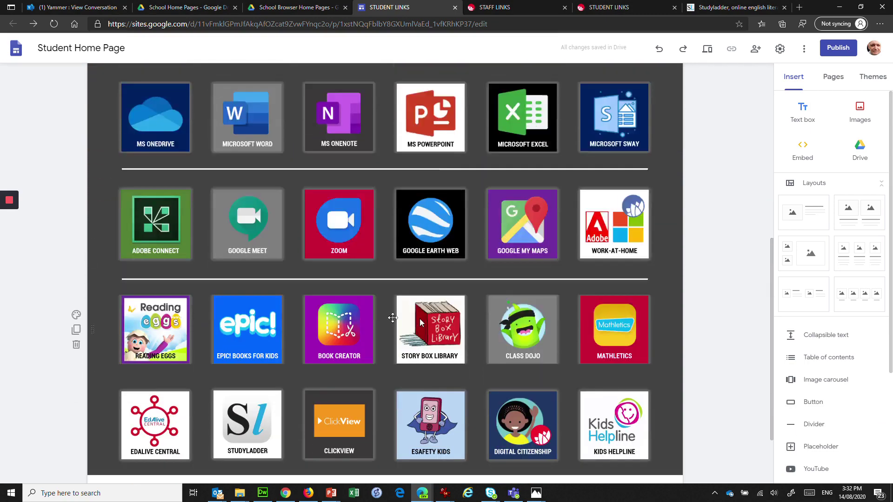
{"action": "scroll", "coordinate": [475, 349], "scroll_direction": "up", "scroll_amount": 10}
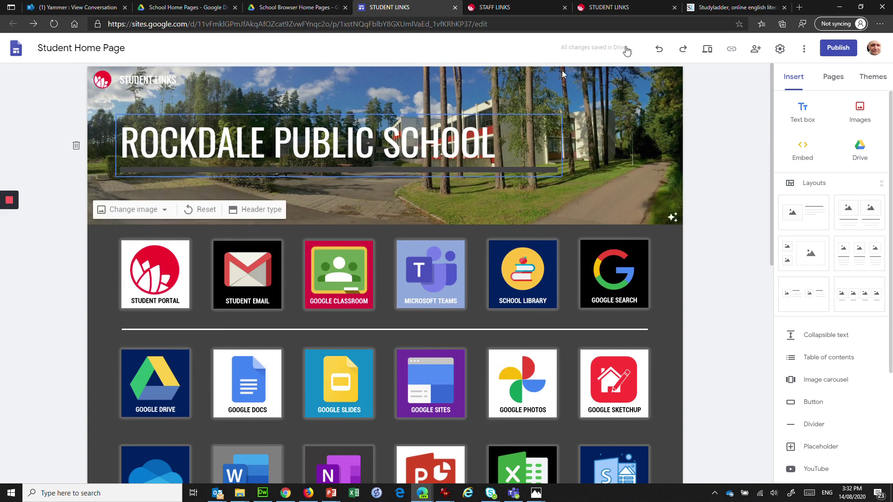
Step: Prefix the publish web address with school code 2216, making it 2216studentlinks
{"action": "left_click", "coordinate": [846, 49]}
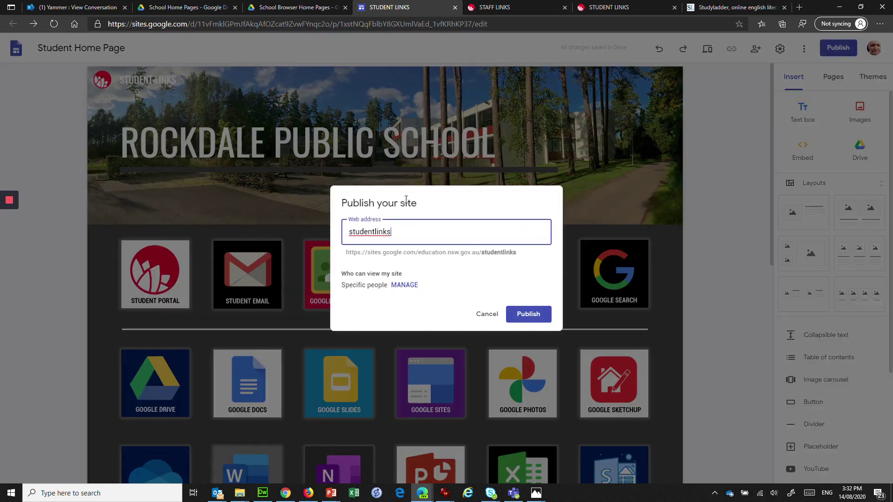
{"action": "left_click", "coordinate": [399, 233]}
{"action": "left_click", "coordinate": [404, 234]}
{"action": "left_click_drag", "start_coordinate": [400, 234], "coordinate": [344, 232]}
{"action": "left_click", "coordinate": [352, 233]}
{"action": "type", "text": "226"}
{"action": "key", "text": "BackSpace"}
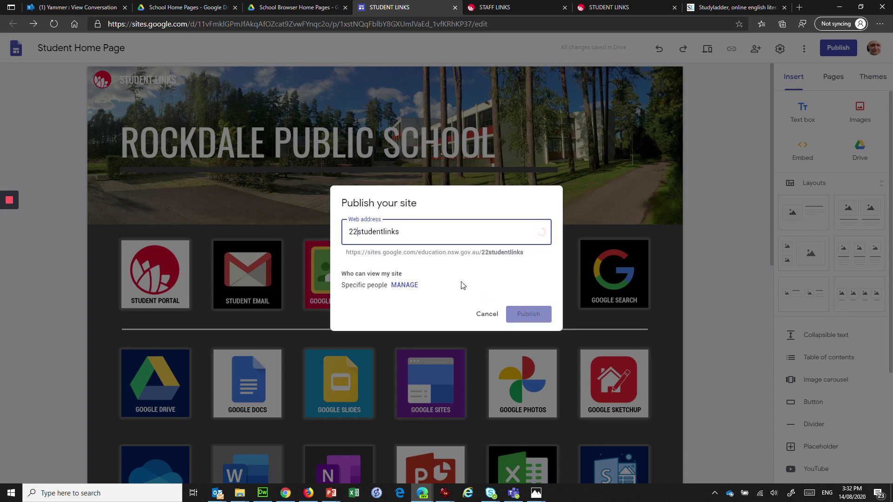
{"action": "type", "text": "16"}
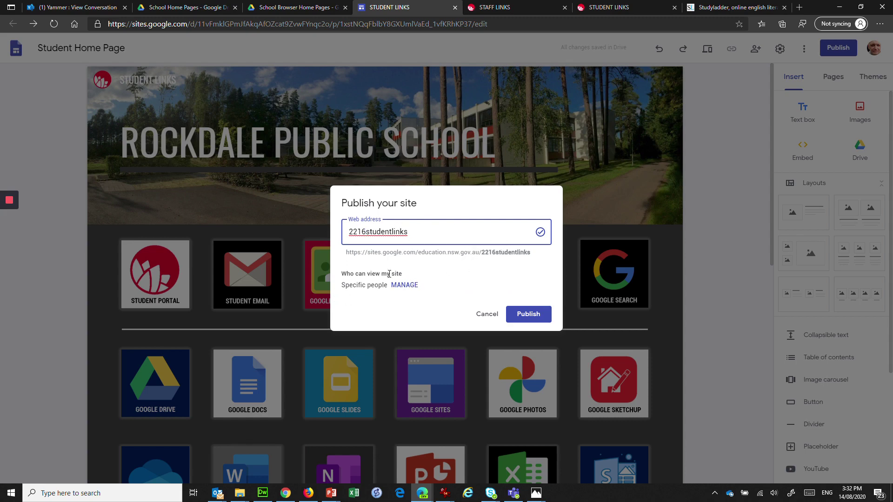
{"action": "left_click", "coordinate": [408, 286]}
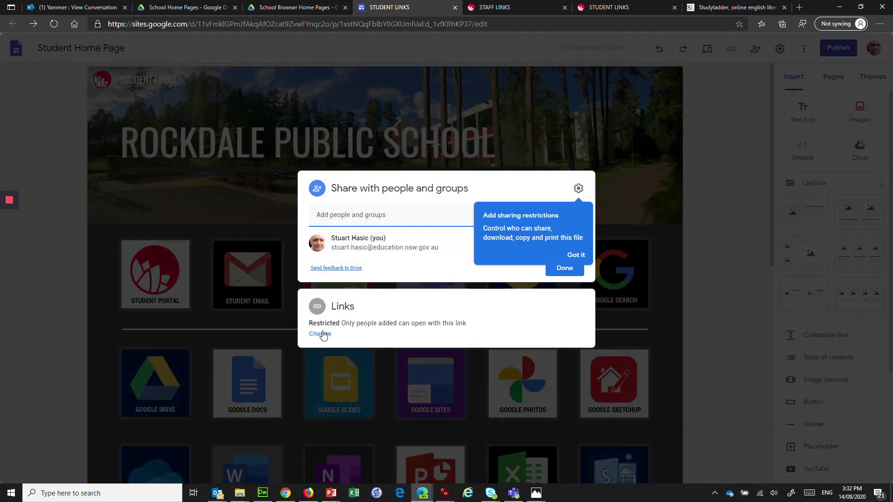
Step: Set Published site access to Public for anyone on the internet, then publish the site
{"action": "left_click", "coordinate": [320, 334]}
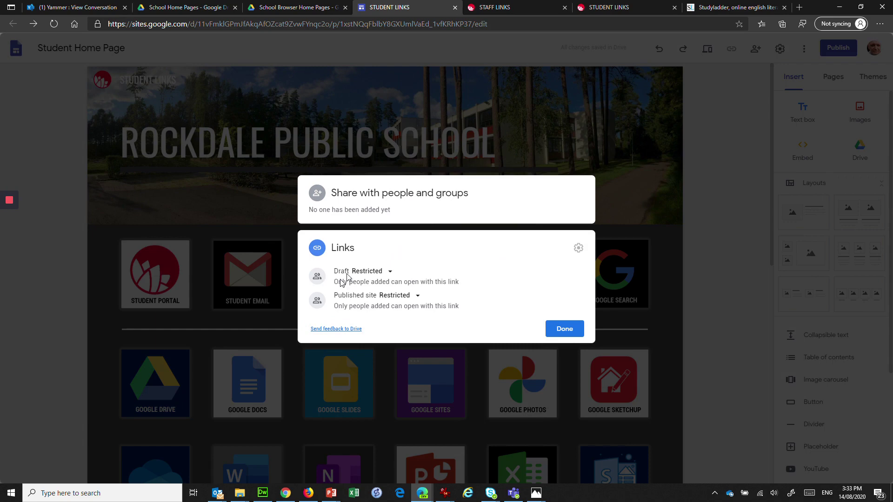
{"action": "left_click", "coordinate": [400, 300]}
{"action": "left_click", "coordinate": [413, 379]}
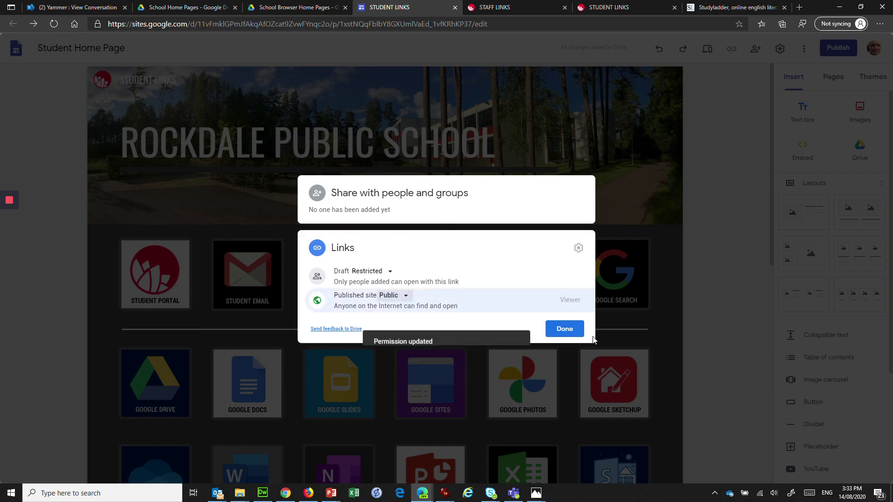
{"action": "left_click", "coordinate": [564, 329]}
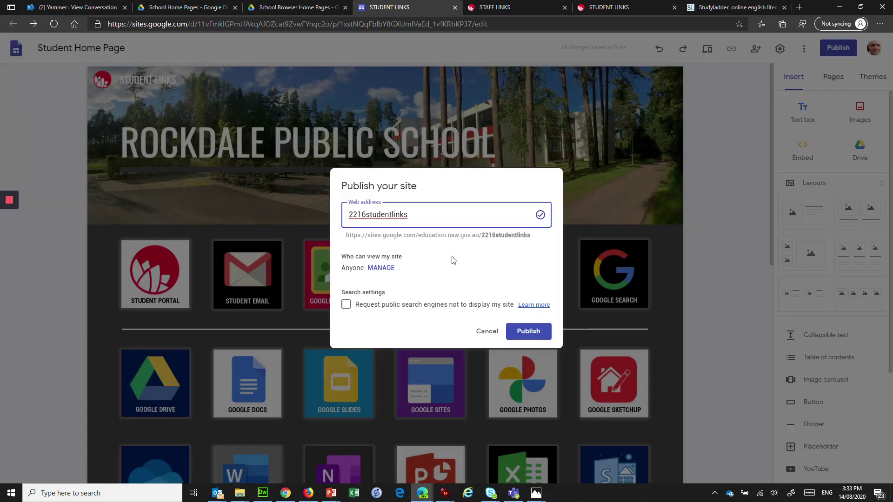
{"action": "left_click", "coordinate": [529, 332]}
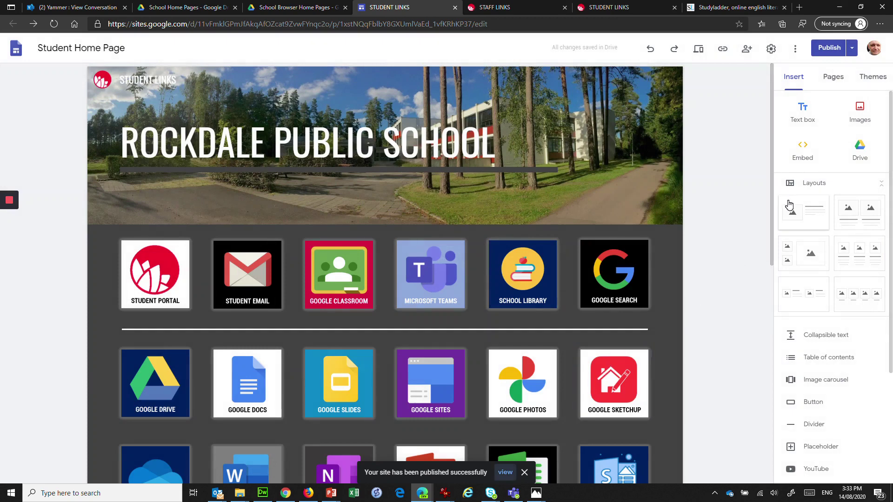
Step: View the published Rockdale student page, highlight its 2216studentlinks address, then return to Yammer
{"action": "left_click", "coordinate": [852, 47]}
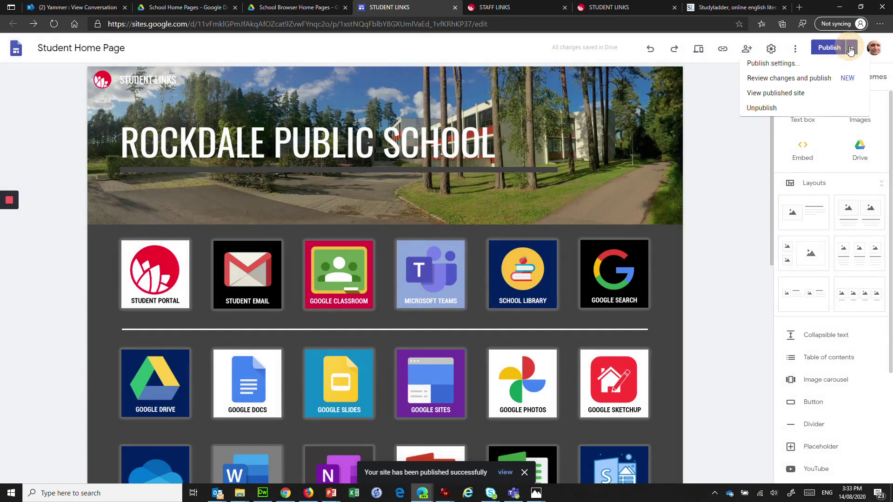
{"action": "left_click", "coordinate": [772, 97]}
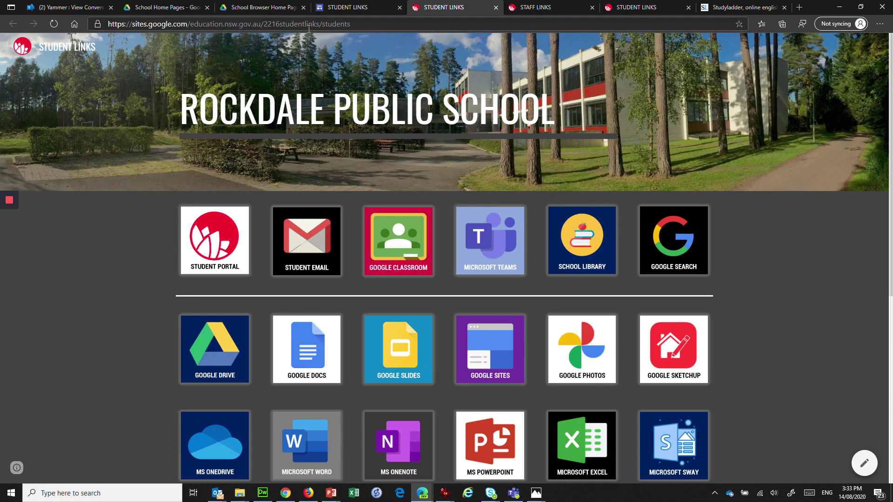
{"action": "scroll", "coordinate": [169, 327], "scroll_direction": "down", "scroll_amount": 6}
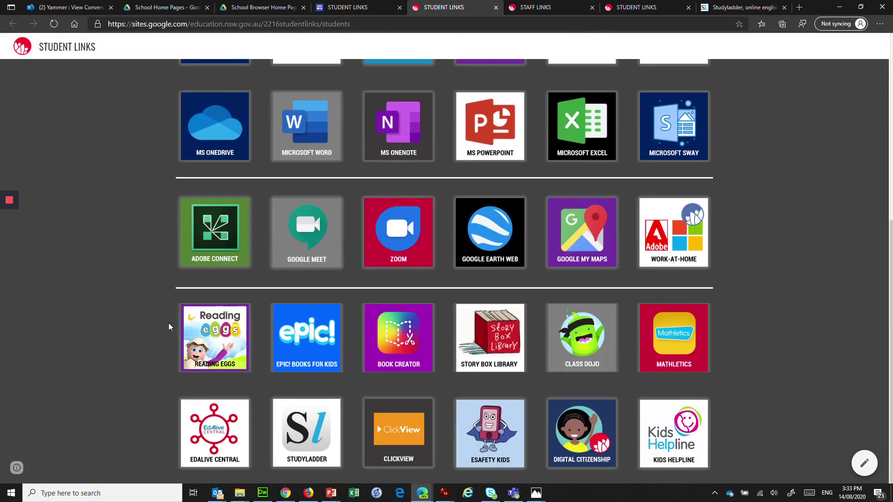
{"action": "scroll", "coordinate": [155, 348], "scroll_direction": "up", "scroll_amount": 6}
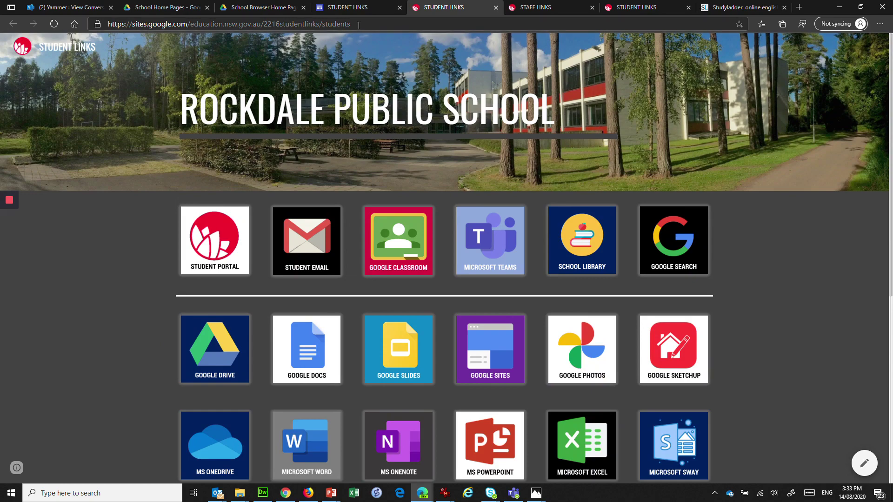
{"action": "left_click_drag", "start_coordinate": [352, 24], "coordinate": [83, 14]}
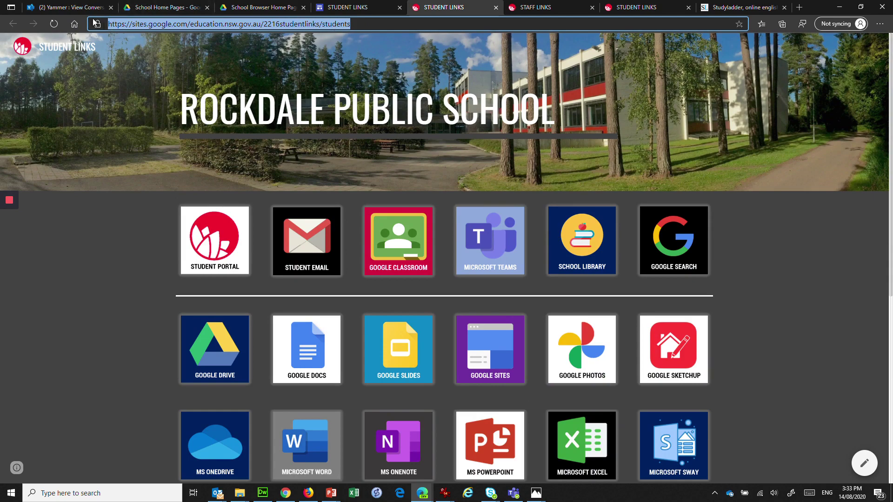
{"action": "left_click", "coordinate": [61, 9]}
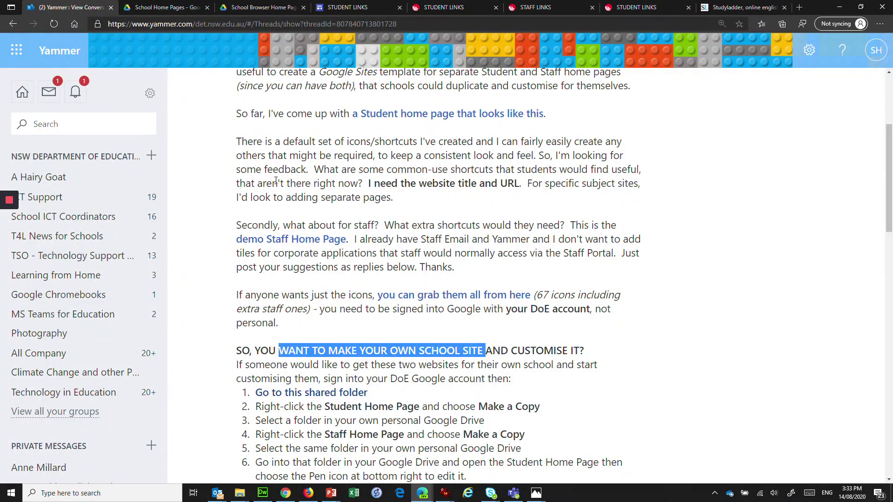
Step: Open the 'browser home page via eT4L' PDF guide linked in the Yammer post
{"action": "scroll", "coordinate": [377, 269], "scroll_direction": "down", "scroll_amount": 1}
{"action": "scroll", "coordinate": [376, 298], "scroll_direction": "up", "scroll_amount": 5}
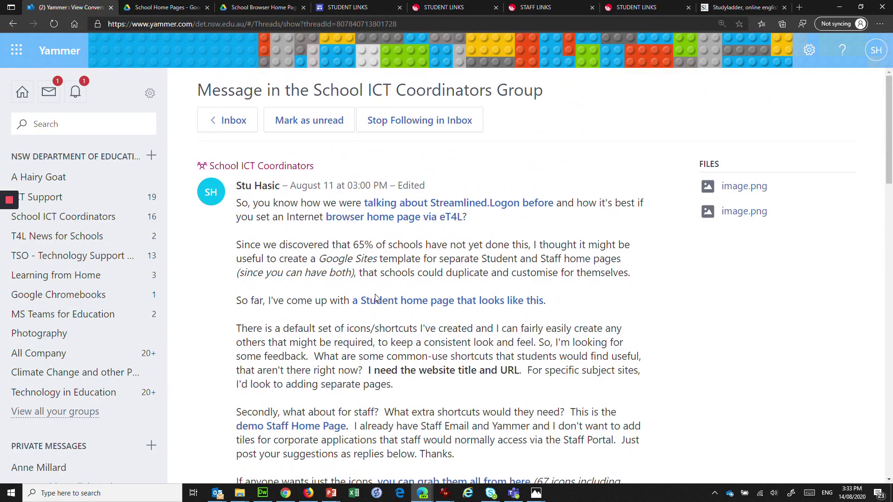
{"action": "left_click", "coordinate": [399, 221]}
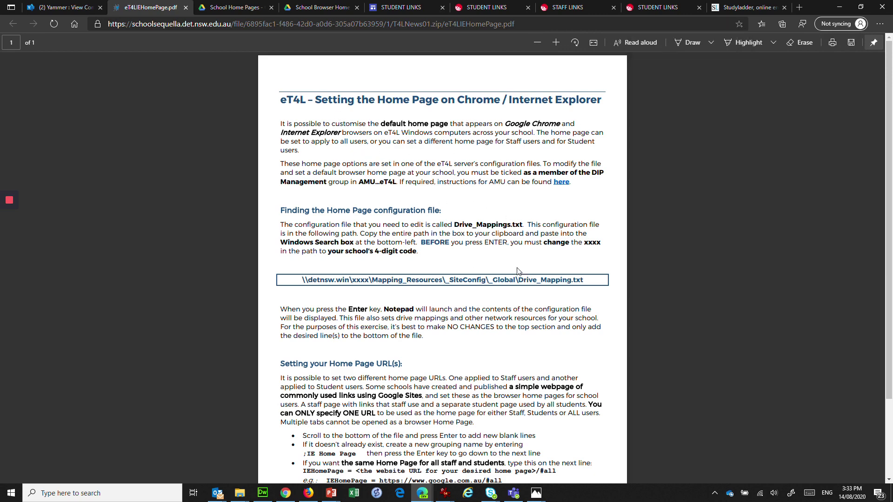
Step: Read through the eT4LIEHomePage.pdf home page URL steps, then go back to the Yammer message
{"action": "scroll", "coordinate": [325, 234], "scroll_direction": "down", "scroll_amount": 2}
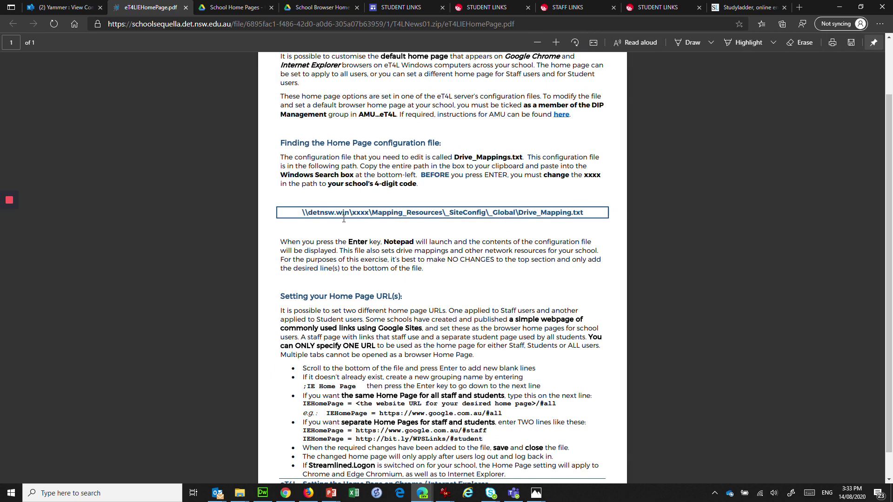
{"action": "scroll", "coordinate": [371, 130], "scroll_direction": "down", "scroll_amount": 1}
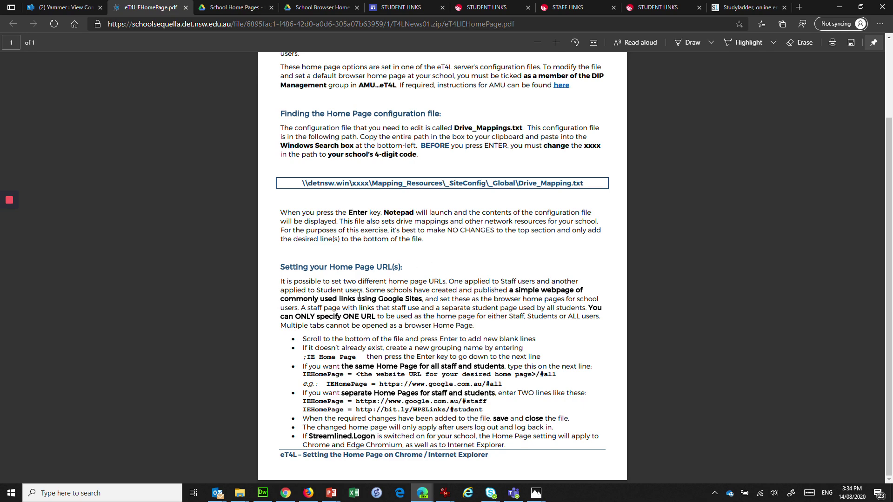
{"action": "scroll", "coordinate": [348, 295], "scroll_direction": "up", "scroll_amount": 3}
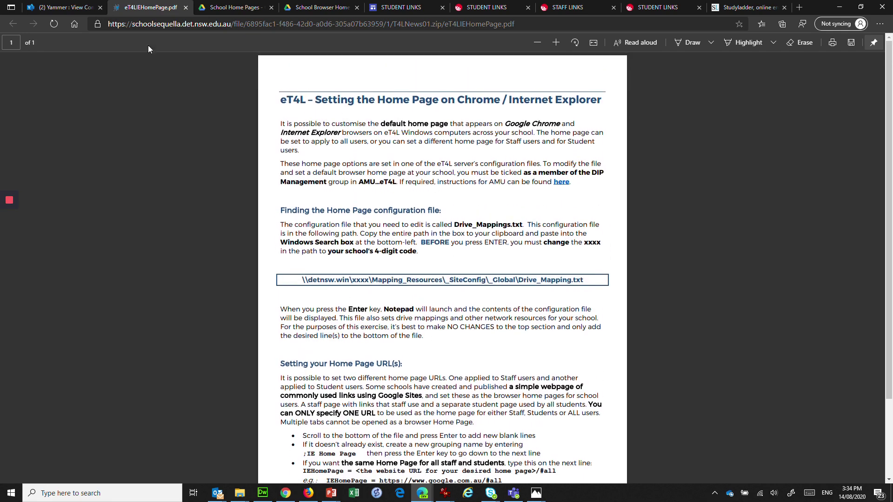
{"action": "left_click", "coordinate": [62, 10]}
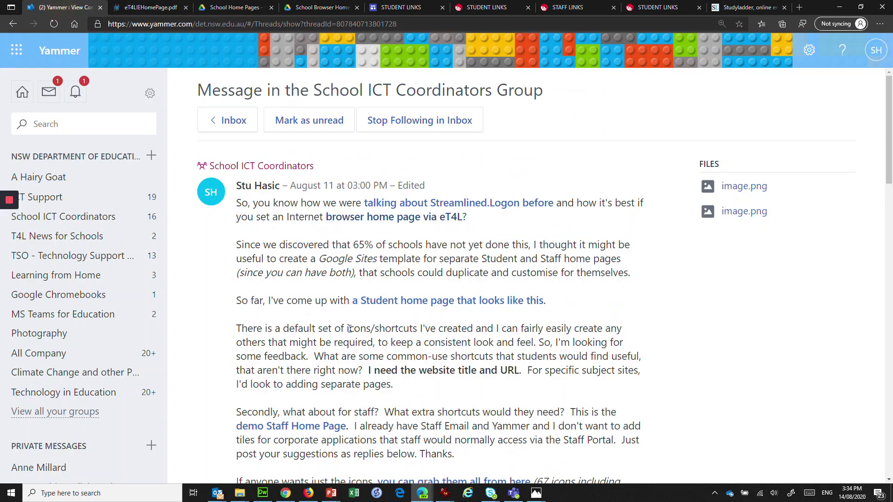
Step: Review the post's 'make your own school site' steps and sample image, then show the Sample Public School student links page
{"action": "scroll", "coordinate": [350, 329], "scroll_direction": "down", "scroll_amount": 6}
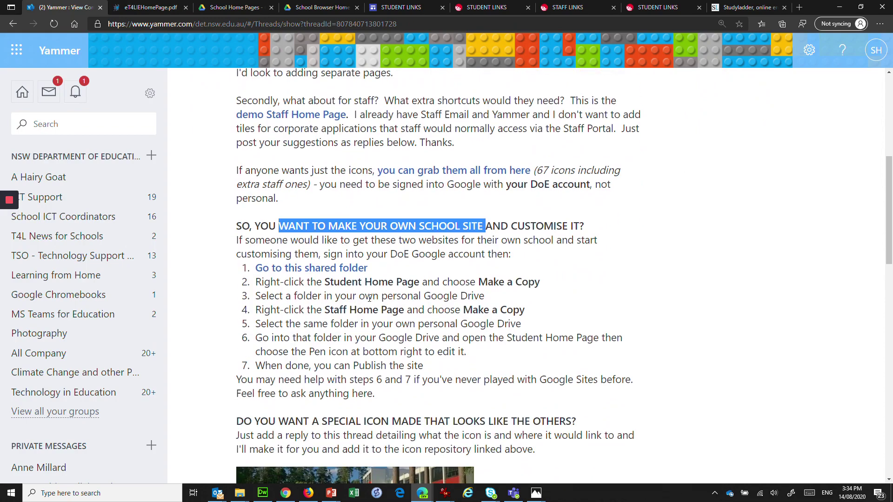
{"action": "scroll", "coordinate": [370, 298], "scroll_direction": "down", "scroll_amount": 4}
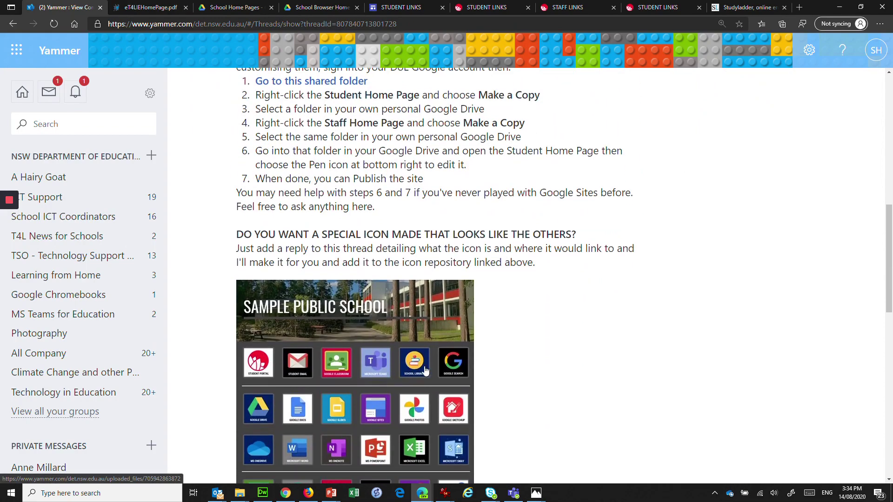
{"action": "scroll", "coordinate": [484, 330], "scroll_direction": "up", "scroll_amount": 6}
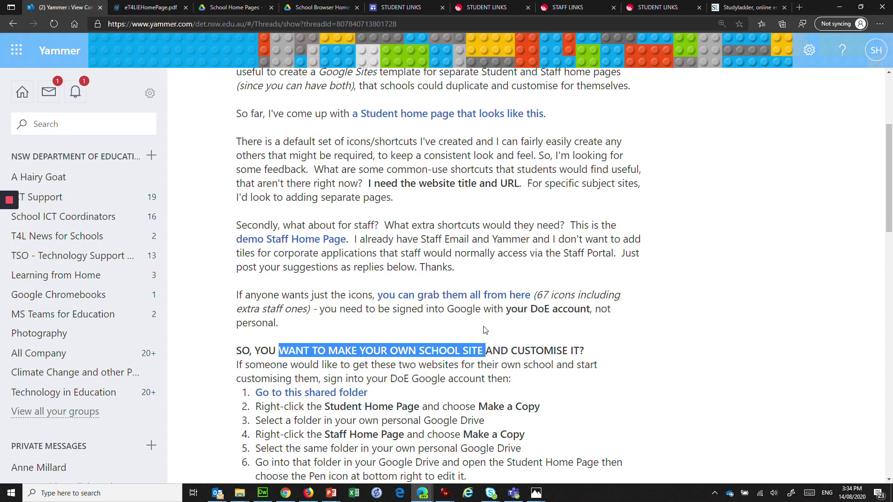
{"action": "scroll", "coordinate": [421, 325], "scroll_direction": "up", "scroll_amount": 1}
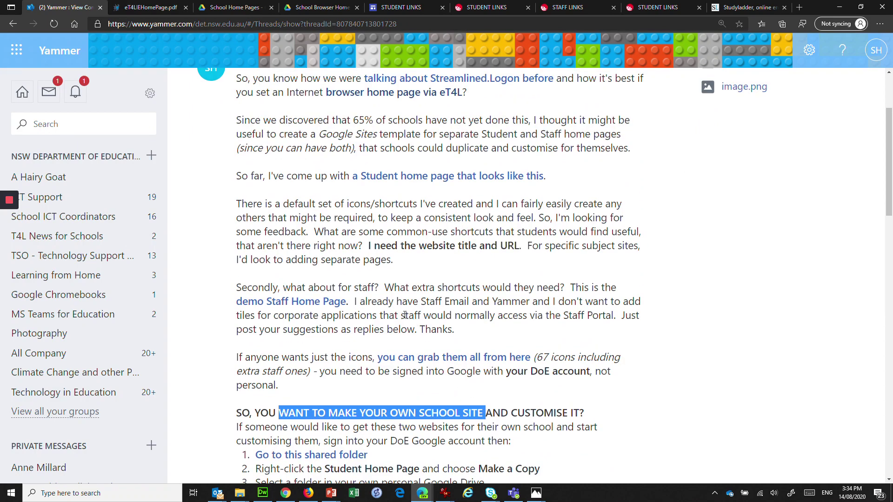
{"action": "scroll", "coordinate": [405, 315], "scroll_direction": "up", "scroll_amount": 1}
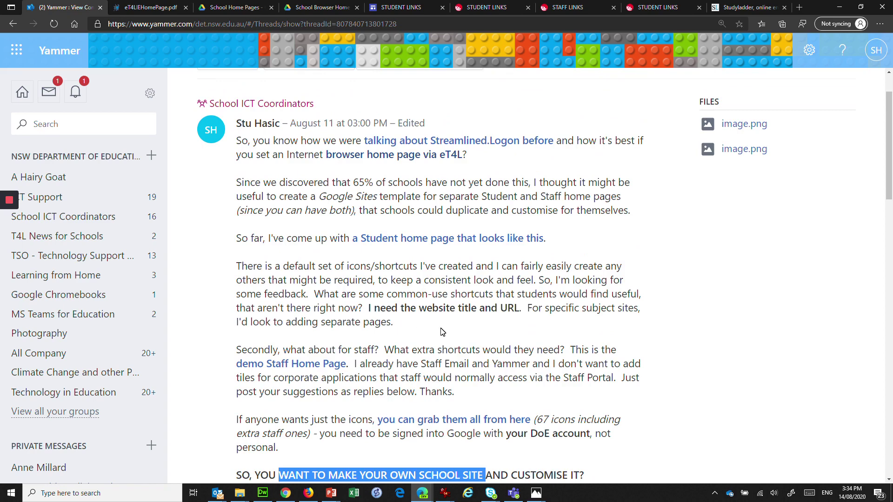
{"action": "left_click", "coordinate": [653, 8]}
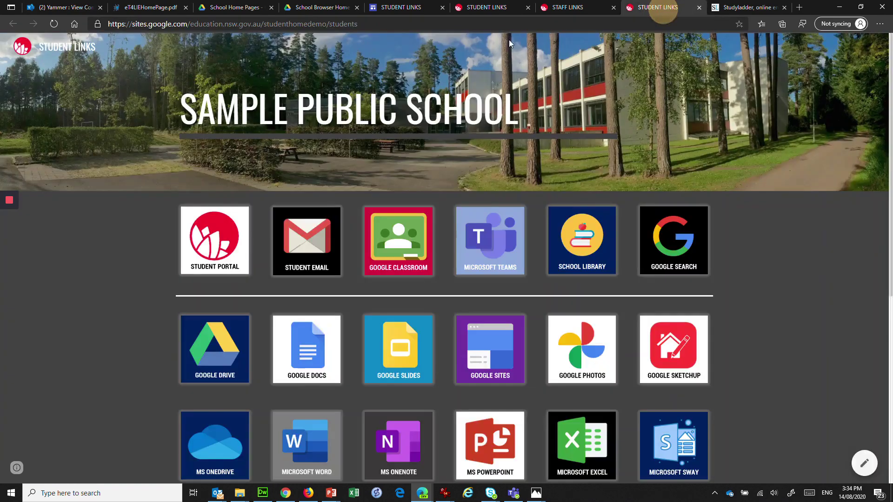
Step: Compare the sample staff links page with the live Rockdale student page and select its web address
{"action": "left_click", "coordinate": [587, 9]}
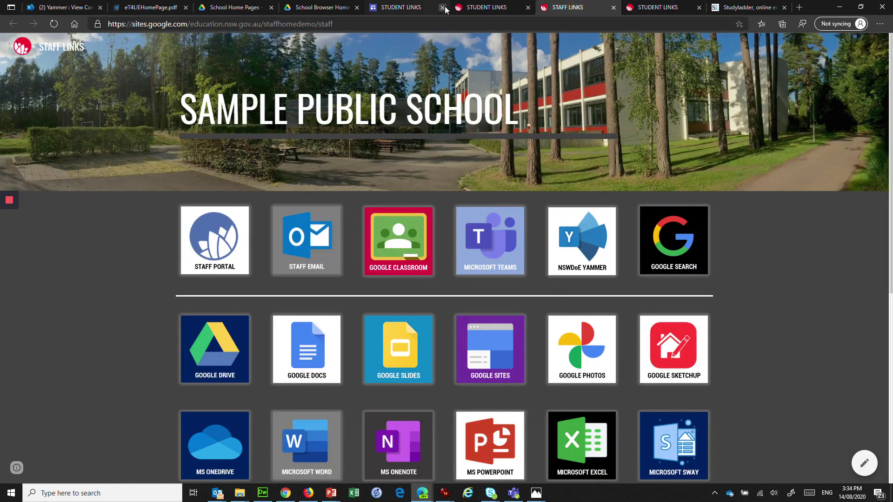
{"action": "left_click", "coordinate": [483, 7]}
{"action": "left_click", "coordinate": [330, 24]}
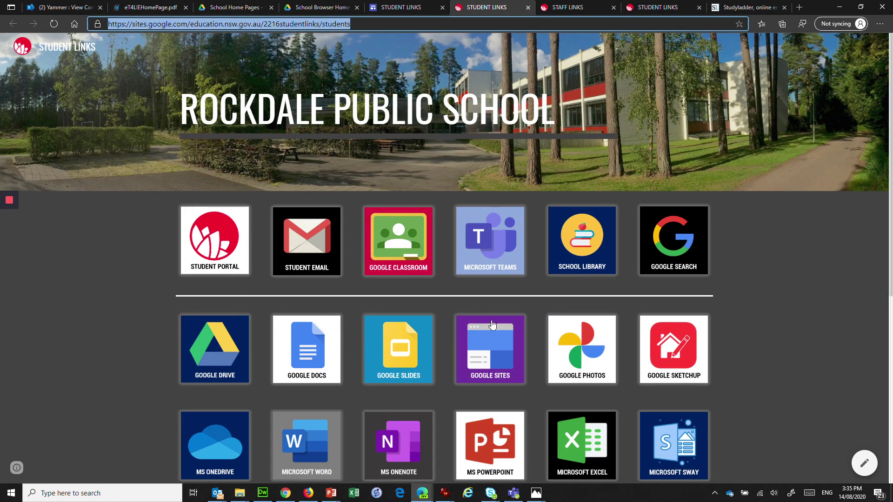
Step: Look over the Rockdale page's linked icon tiles, then return to the School ICT Coordinators thread
{"action": "scroll", "coordinate": [493, 324], "scroll_direction": "down", "scroll_amount": 4}
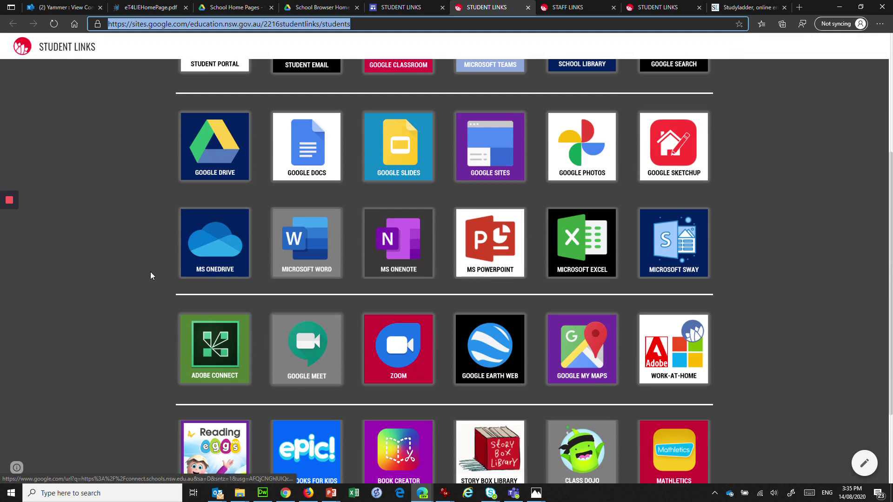
{"action": "scroll", "coordinate": [107, 371], "scroll_direction": "down", "scroll_amount": 2}
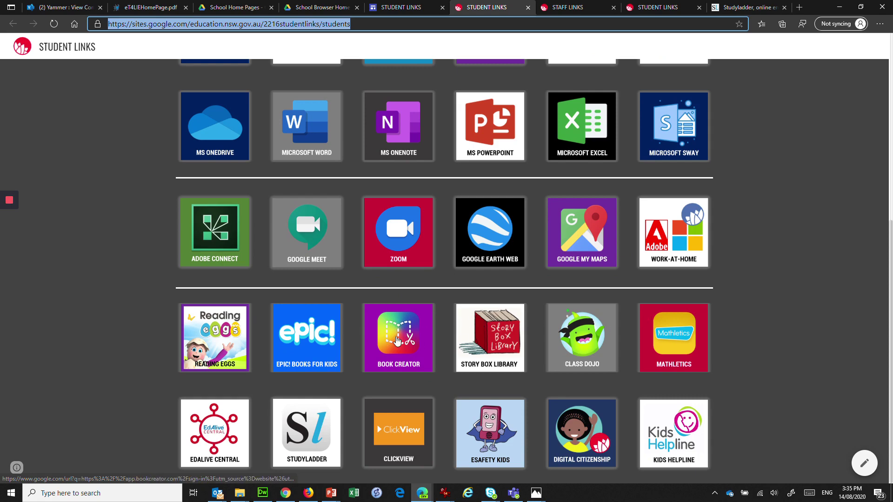
{"action": "scroll", "coordinate": [386, 325], "scroll_direction": "up", "scroll_amount": 7}
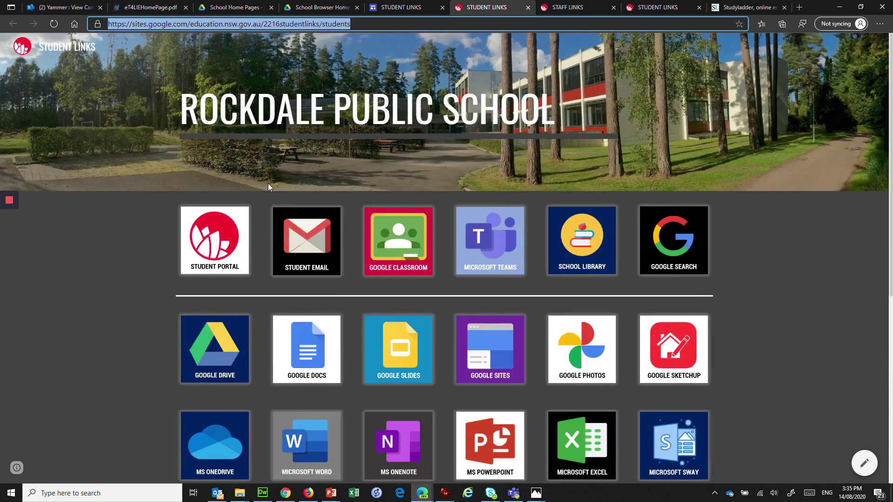
{"action": "left_click", "coordinate": [63, 7]}
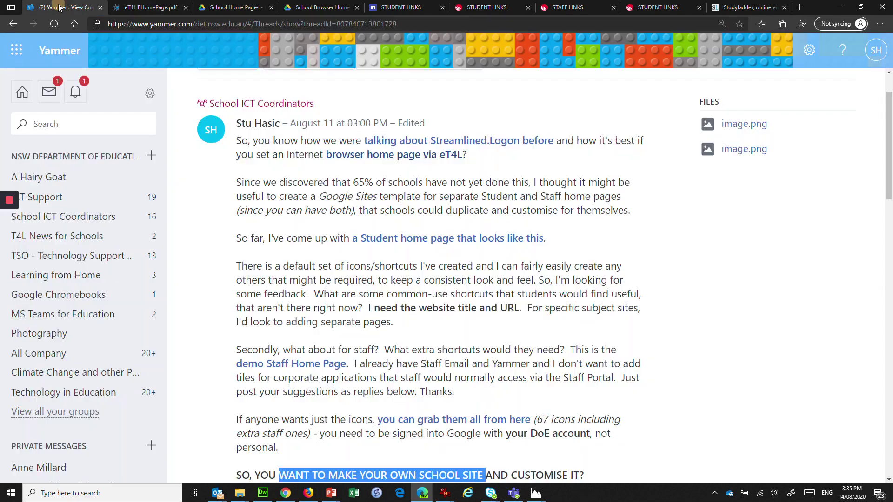
{"action": "mouse_move", "coordinate": [9, 201]}
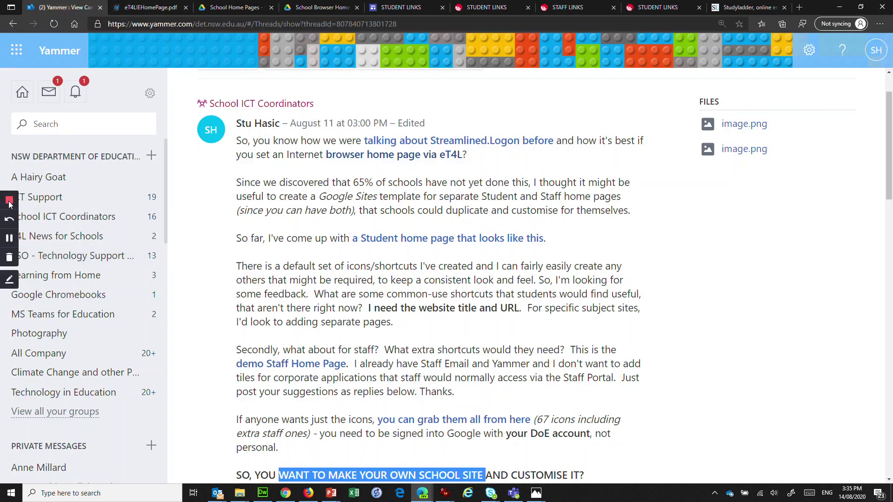